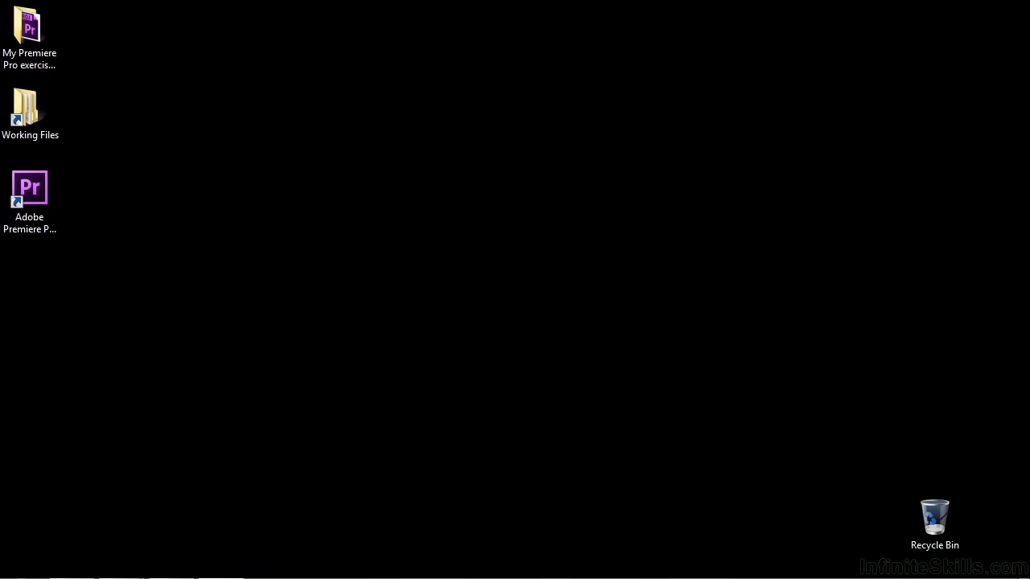
# Step: Open the 0406-managing assets.prproj project from the projects folder inside the Working Files folder
pyautogui.doubleClick(27, 108)
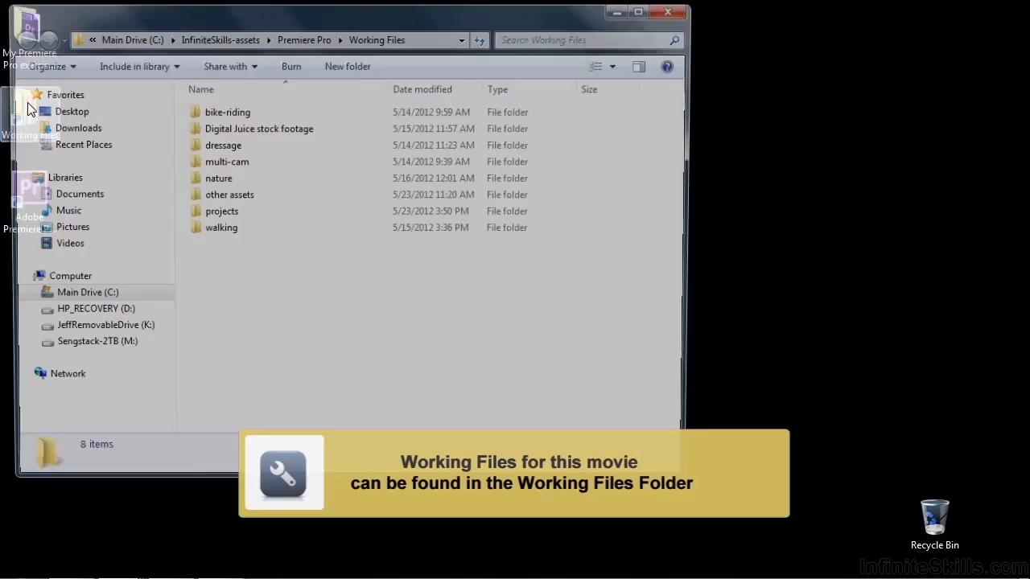
pyautogui.doubleClick(202, 216)
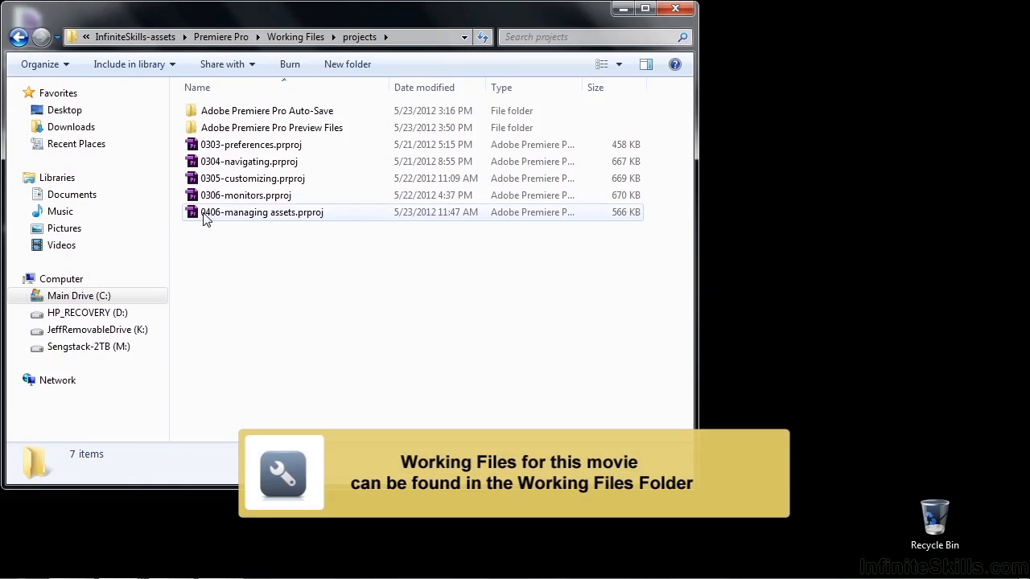
pyautogui.doubleClick(201, 214)
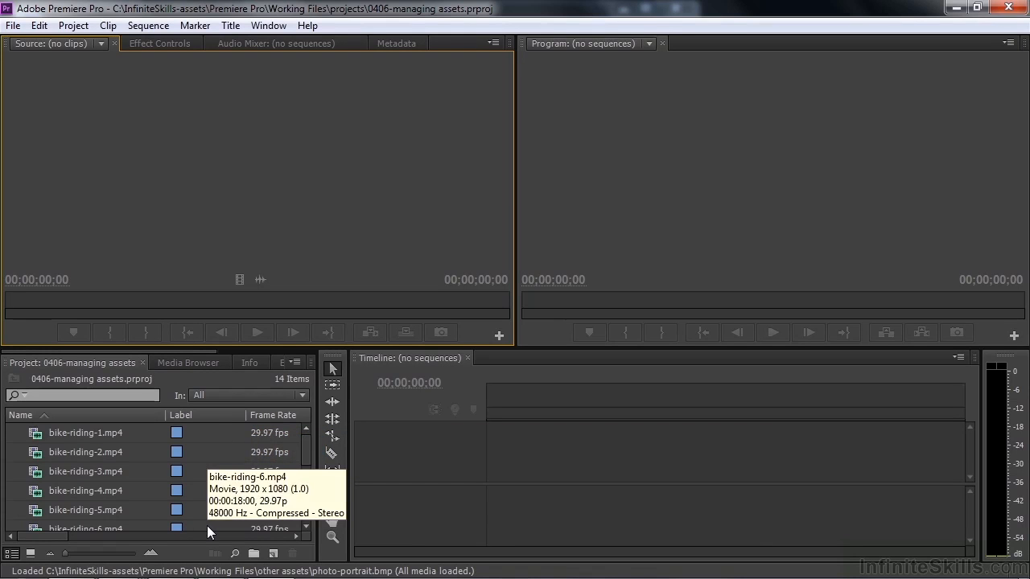
# Step: Look through the full list of project assets, checking the video, still image and audio file types
pyautogui.moveTo(309, 452)
pyautogui.mouseDown()
pyautogui.moveTo(302, 514)
pyautogui.moveTo(302, 452)
pyautogui.mouseUp()
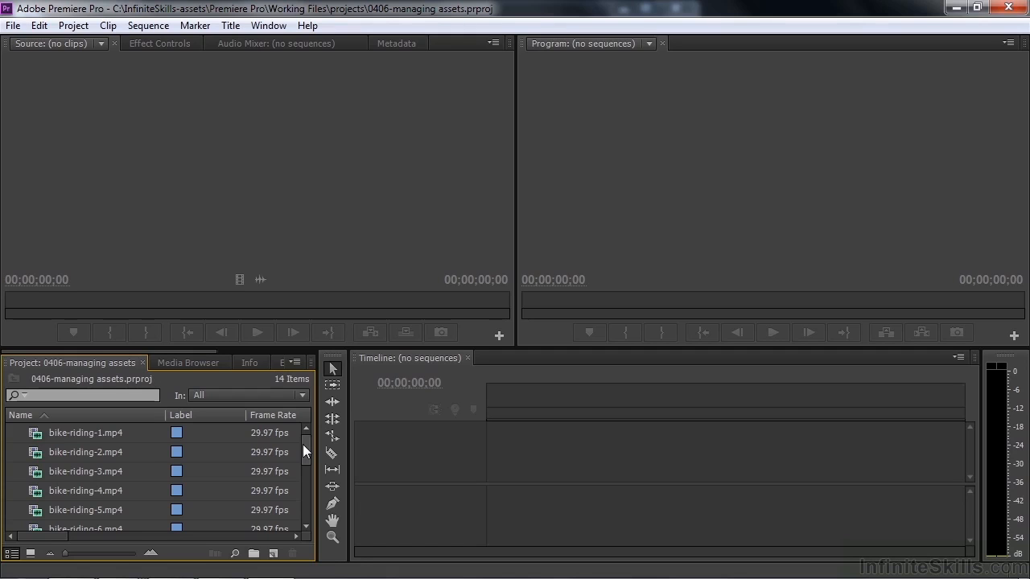
pyautogui.moveTo(61, 432)
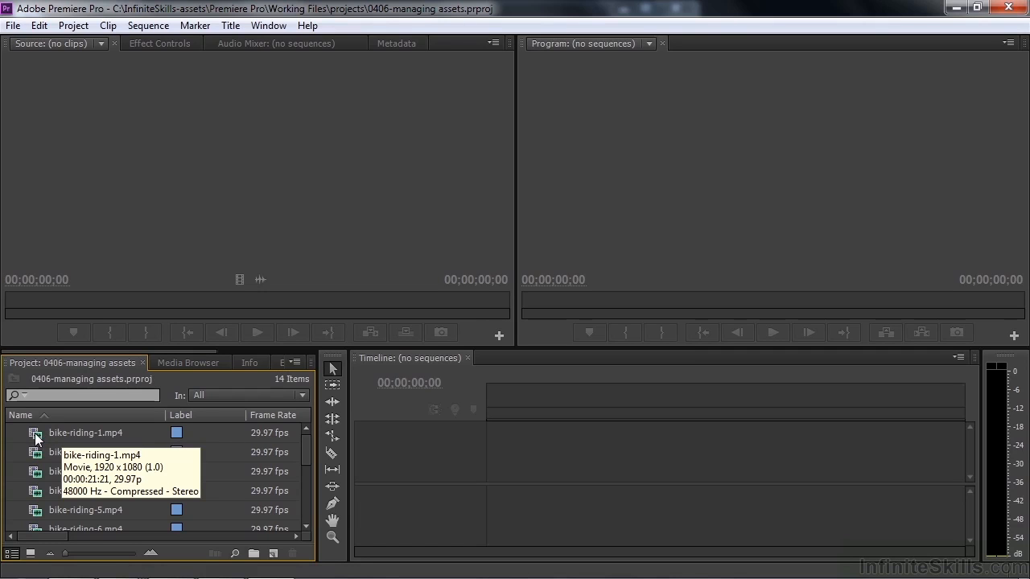
pyautogui.moveTo(293, 454)
pyautogui.moveTo(305, 451); pyautogui.dragTo(266, 480)
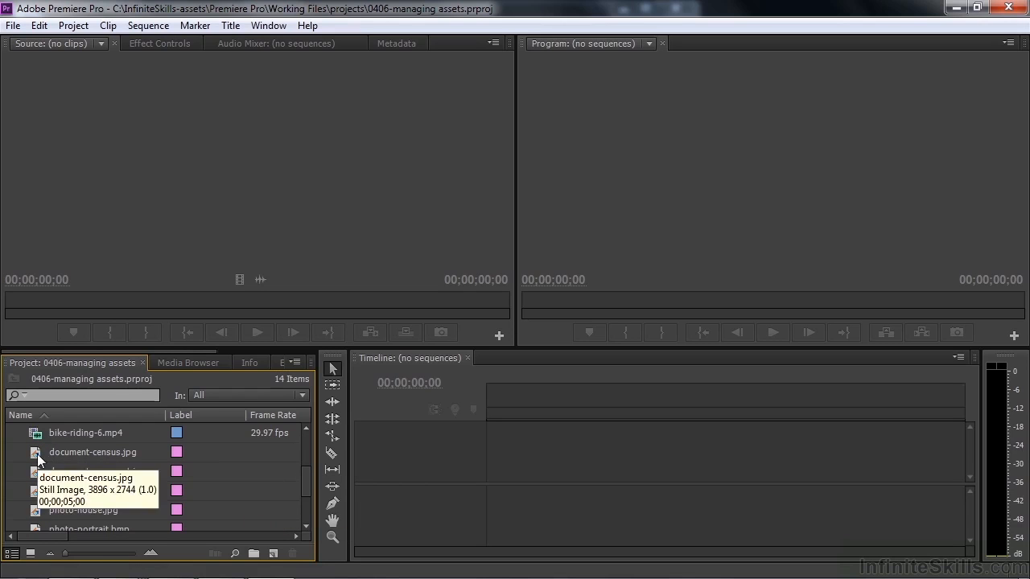
pyautogui.moveTo(303, 484); pyautogui.dragTo(304, 508)
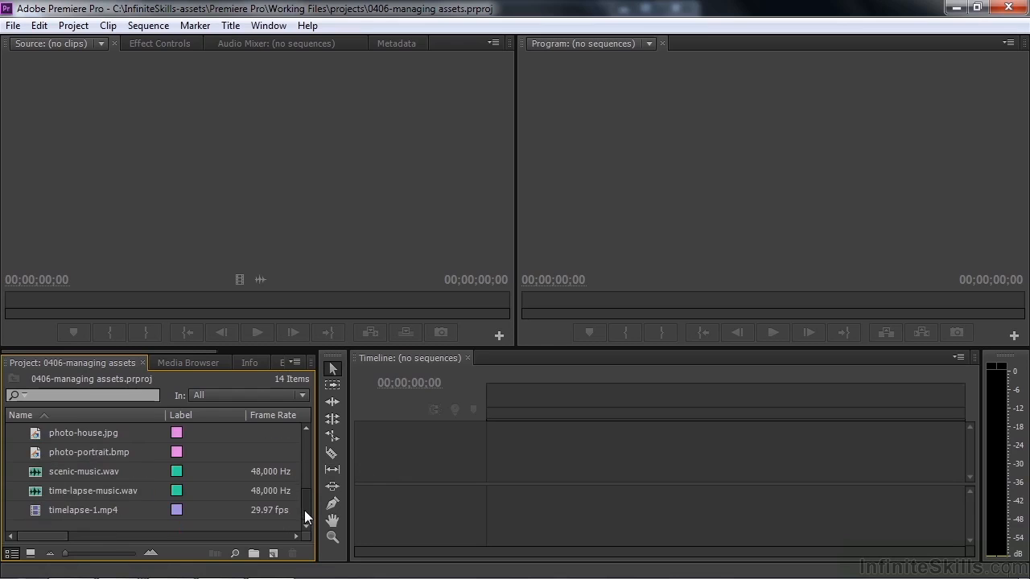
# Step: Compare the project assets in icon view with the Media Browser thumbnails, and return the project assets to list view
pyautogui.click(32, 554)
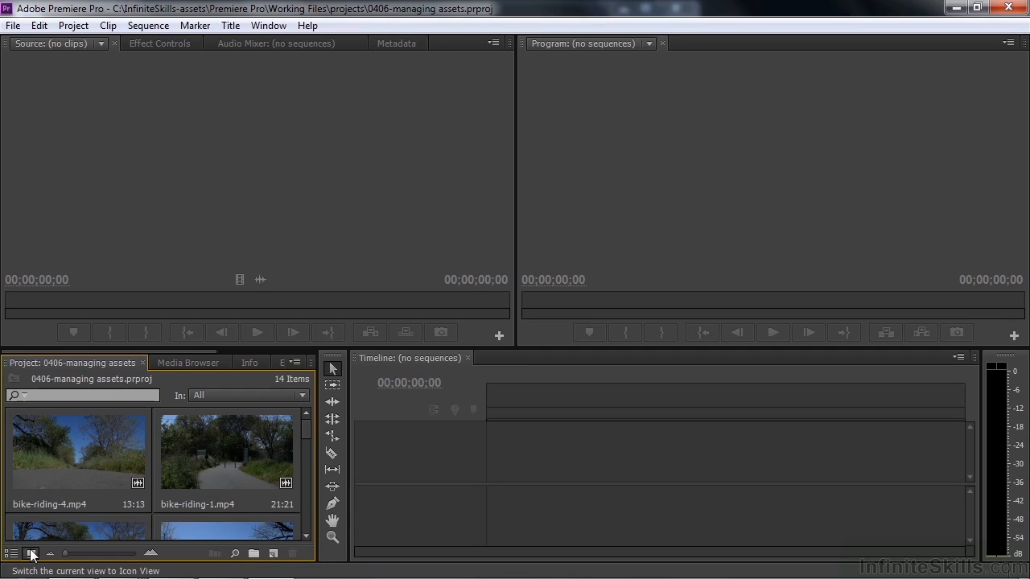
pyautogui.click(175, 363)
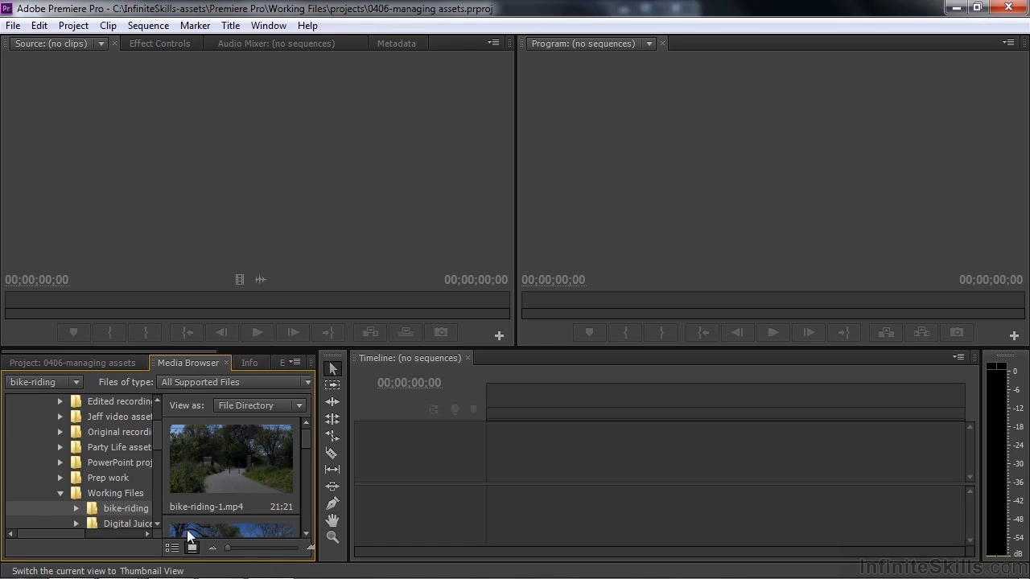
pyautogui.click(38, 361)
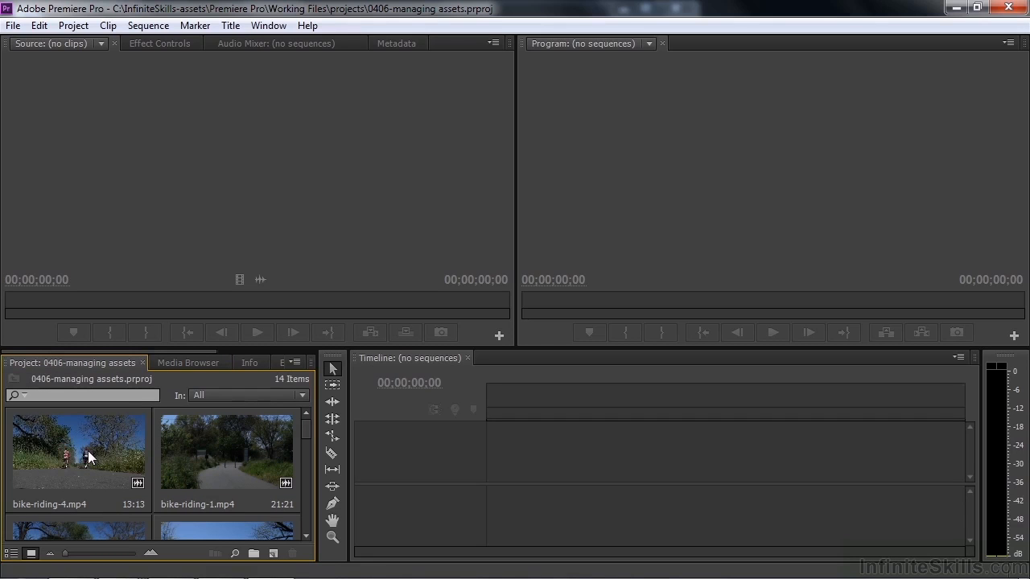
pyautogui.click(12, 553)
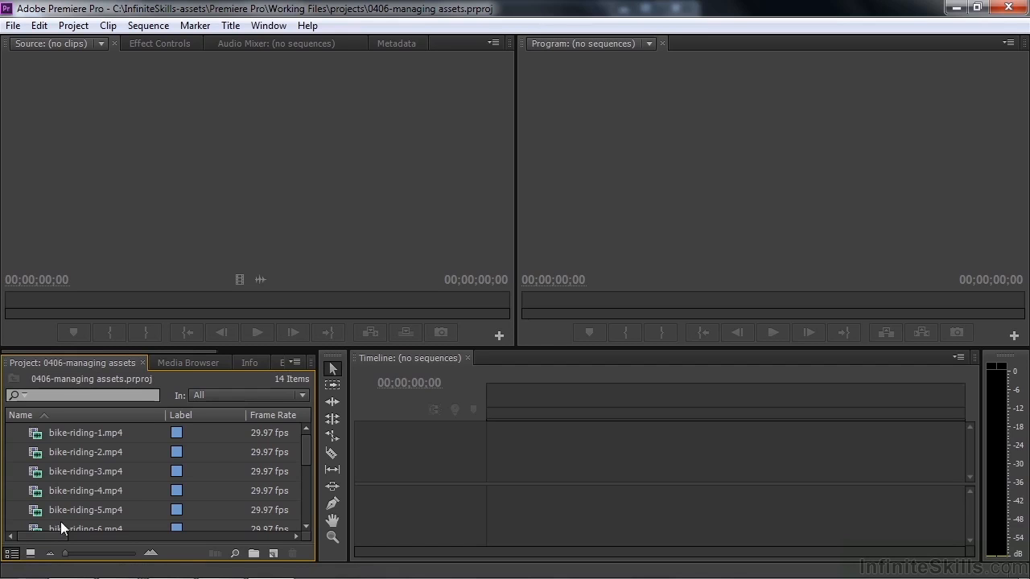
# Step: Turn on thumbnails for the project's list view and enlarge them to the maximum size
pyautogui.click(294, 360)
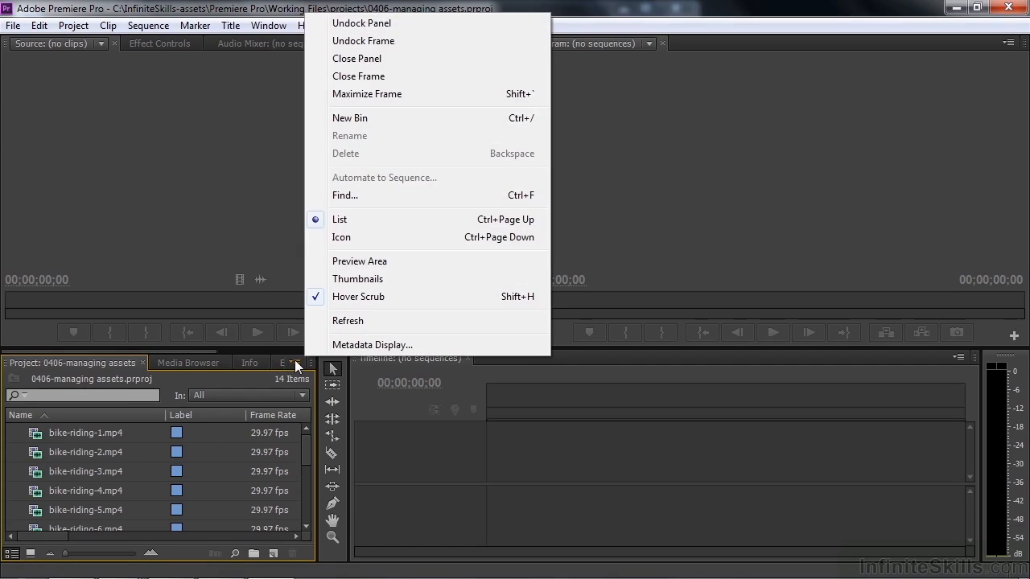
pyautogui.click(356, 279)
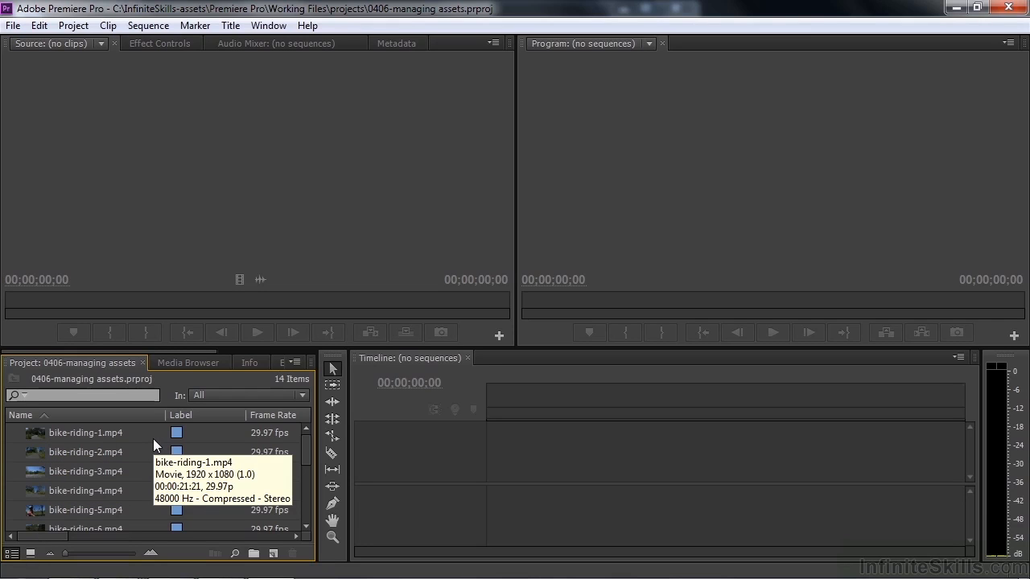
pyautogui.moveTo(65, 554); pyautogui.dragTo(135, 555)
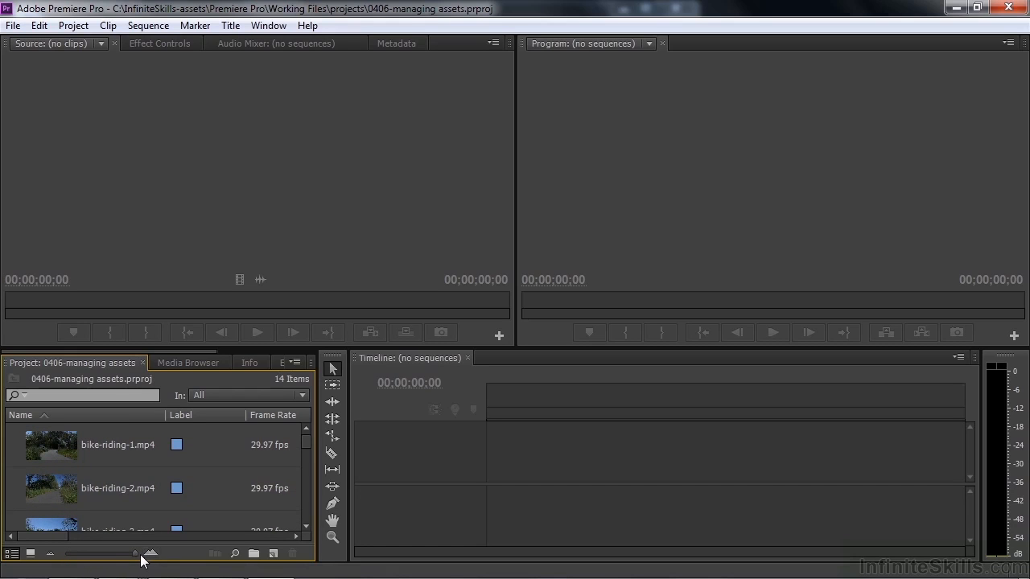
pyautogui.moveTo(89, 457)
# Step: Show the project's preview area and set a frame with the cyclists as the poster frame of bike-riding-1.mp4
pyautogui.click(295, 361)
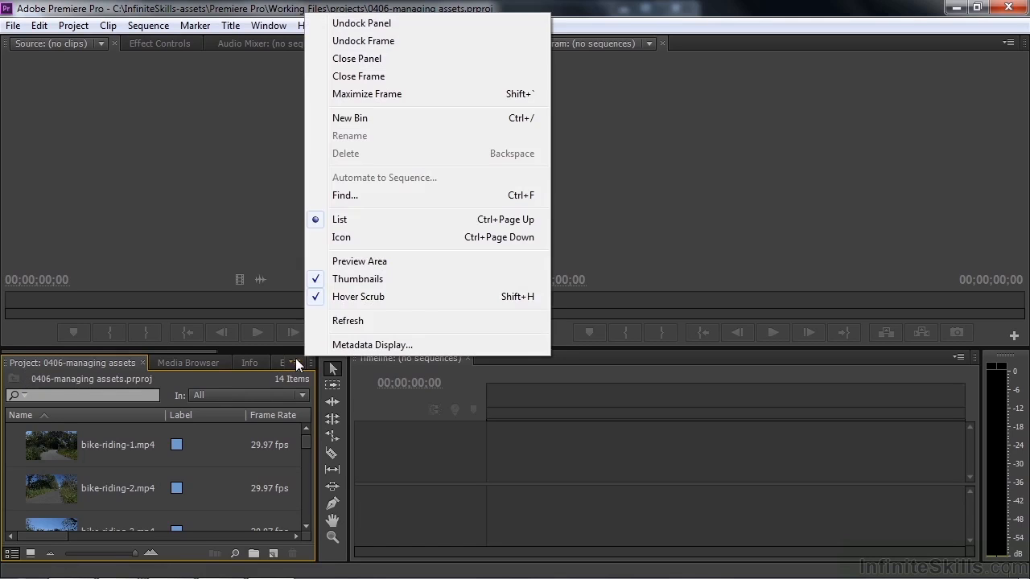
pyautogui.click(353, 262)
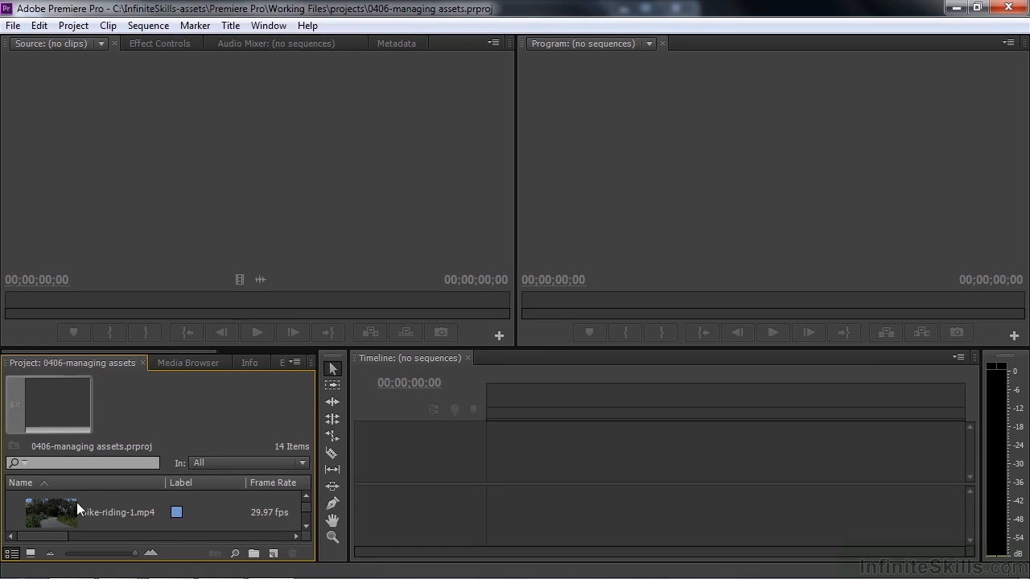
pyautogui.click(49, 516)
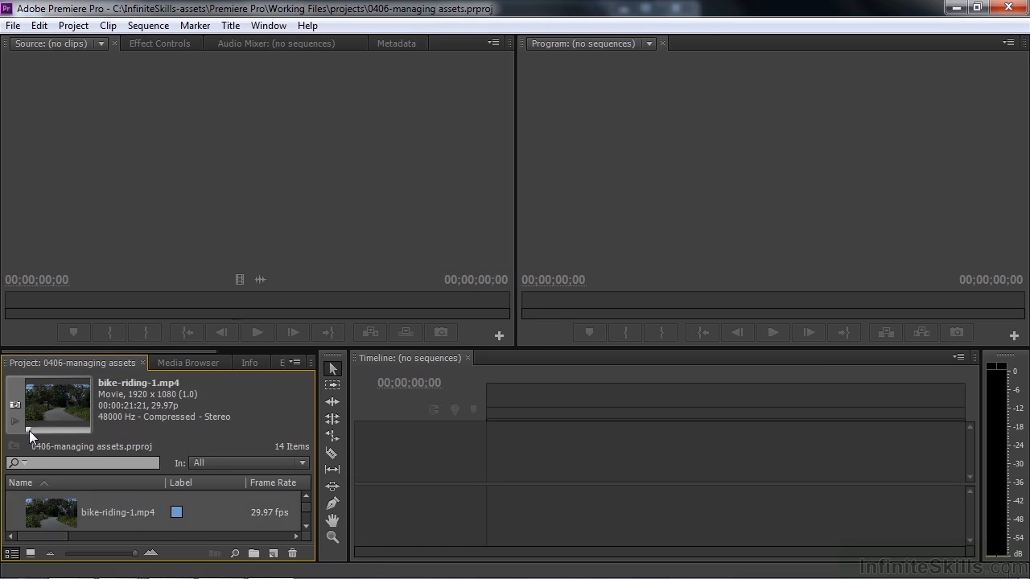
pyautogui.moveTo(45, 432); pyautogui.dragTo(70, 435)
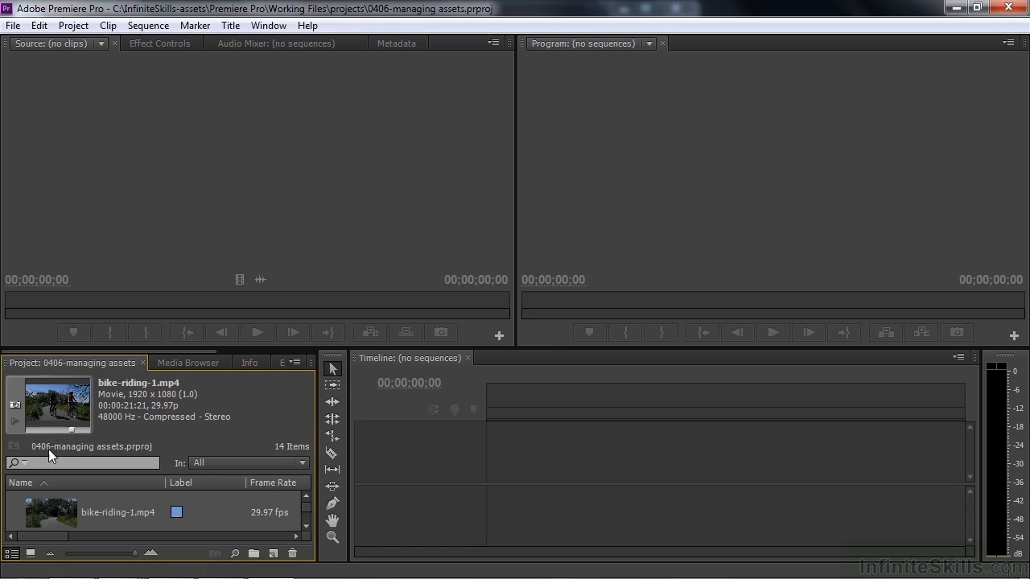
pyautogui.click(15, 405)
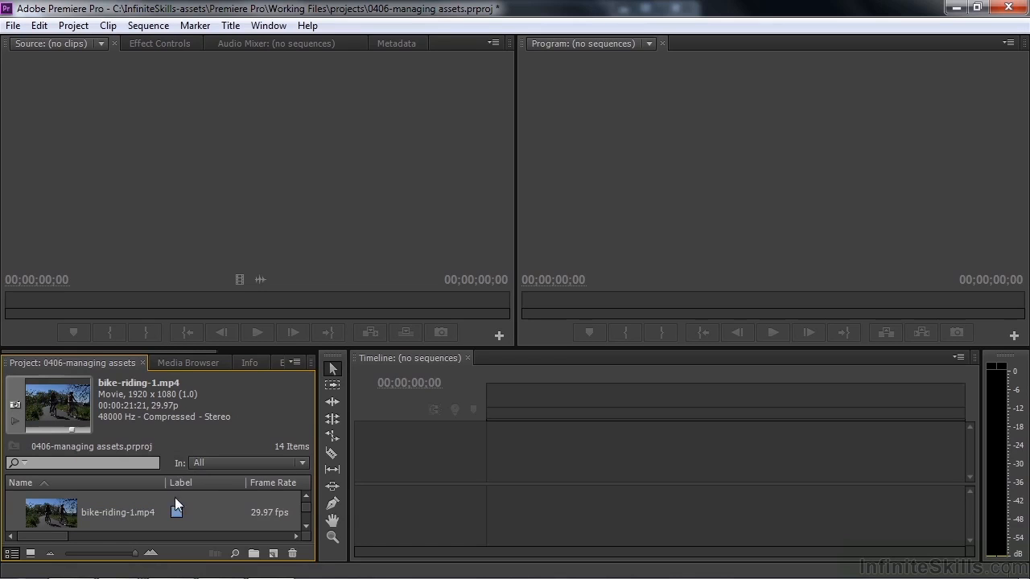
# Step: Turn off the list view thumbnails and the preview area, and reduce the item size to the minimum
pyautogui.moveTo(307, 503); pyautogui.dragTo(305, 496)
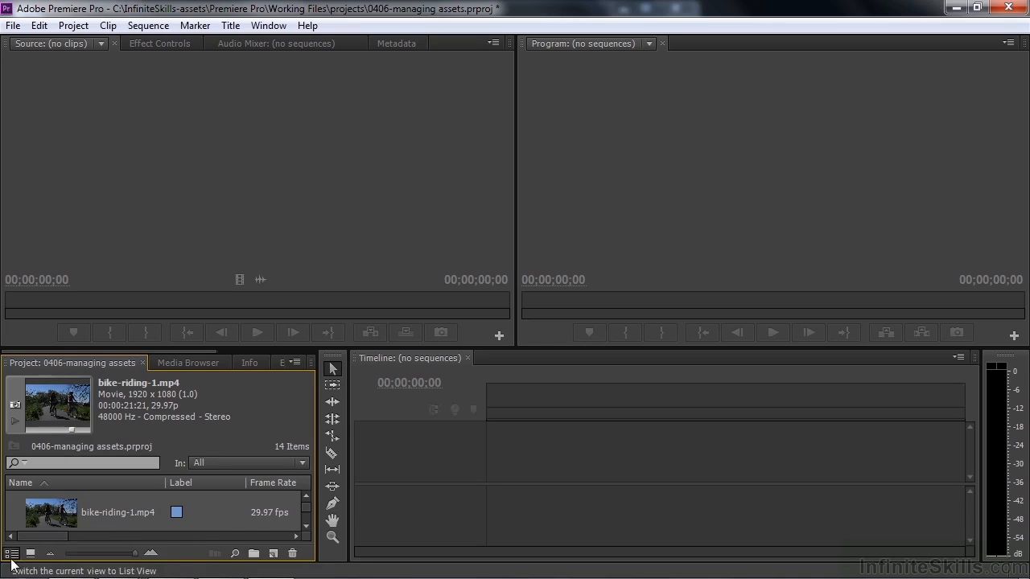
pyautogui.click(297, 362)
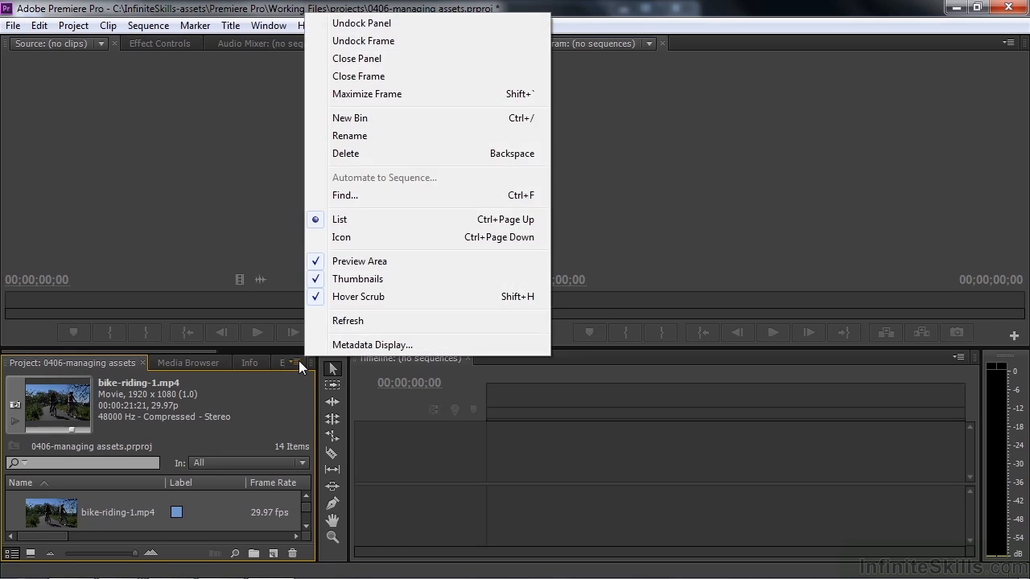
pyautogui.click(354, 278)
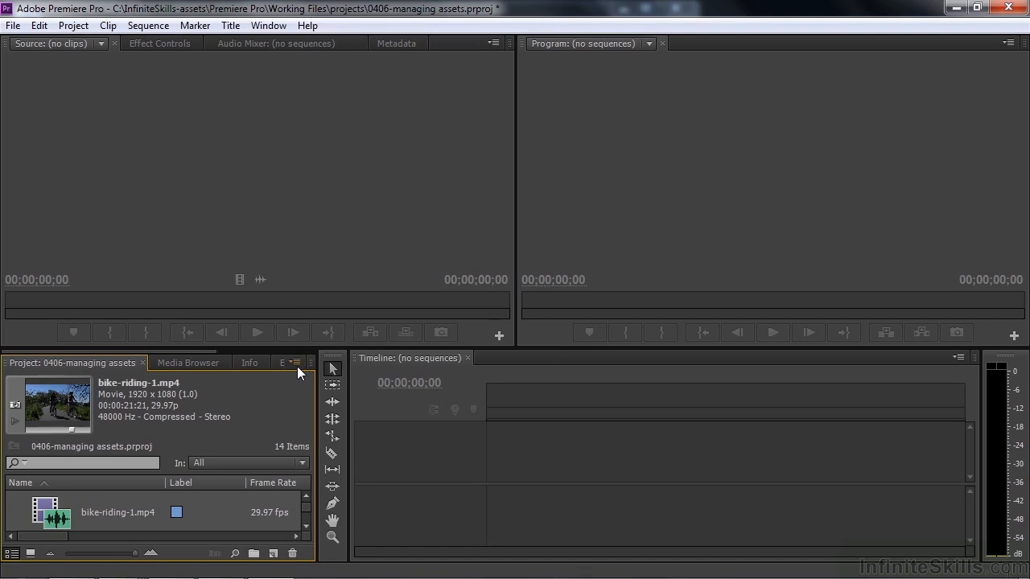
pyautogui.click(297, 364)
pyautogui.click(354, 263)
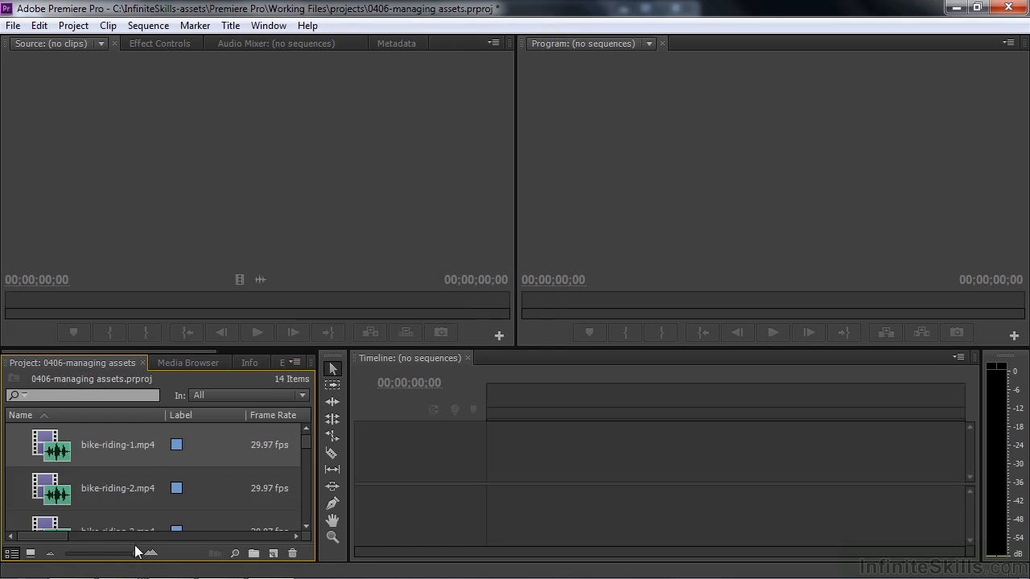
pyautogui.moveTo(138, 555); pyautogui.dragTo(58, 557)
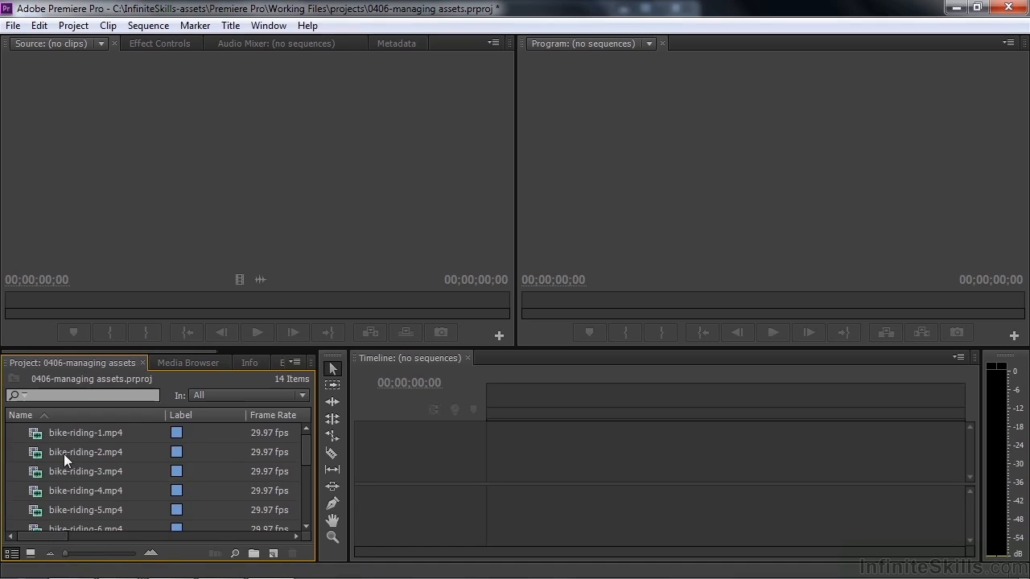
# Step: Switch the project assets to icon view and create a new sequence from the bike-riding-1.mp4 clip
pyautogui.click(31, 554)
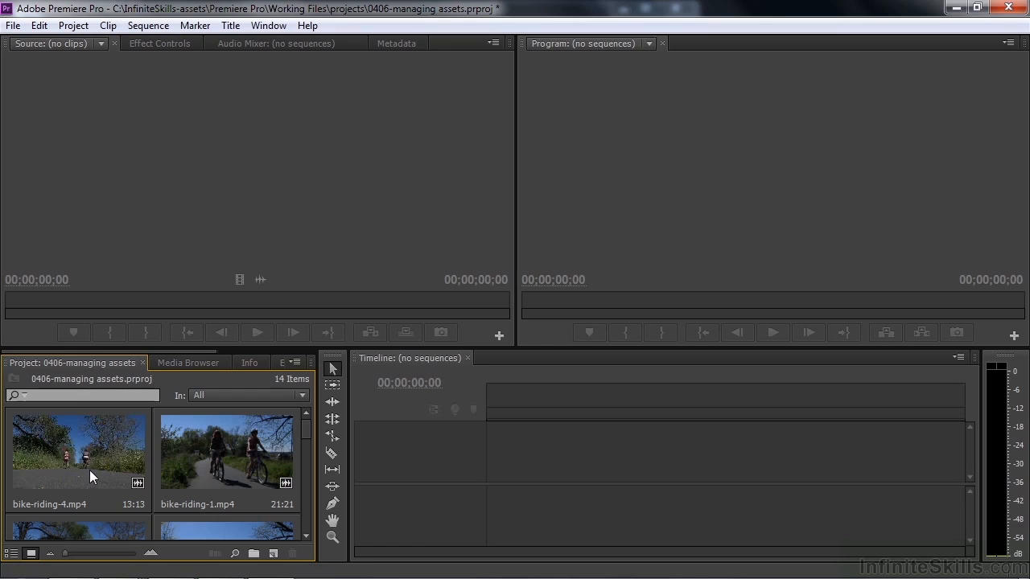
pyautogui.moveTo(137, 487)
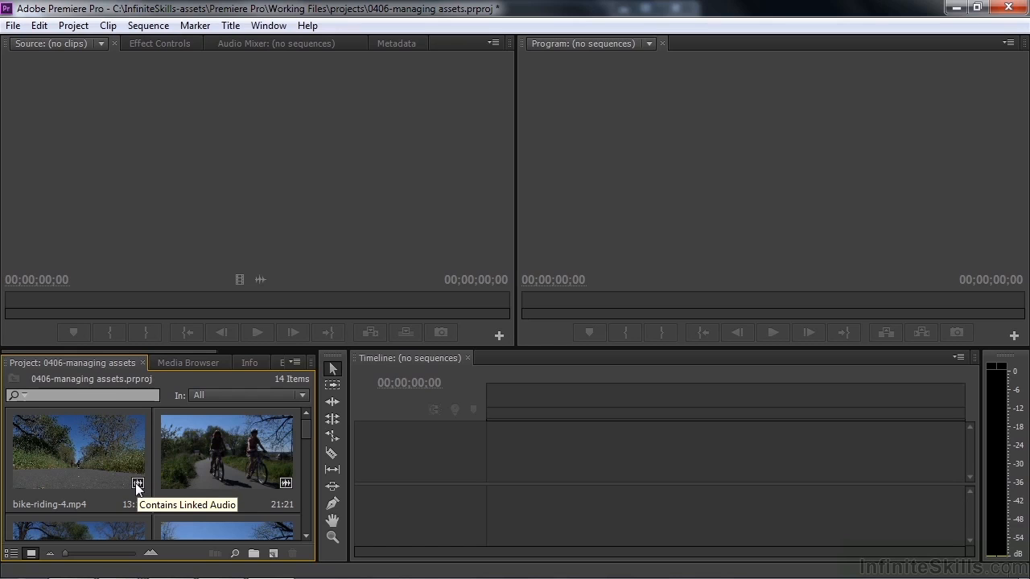
pyautogui.click(188, 448)
pyautogui.scroll(-2, 249, 515)
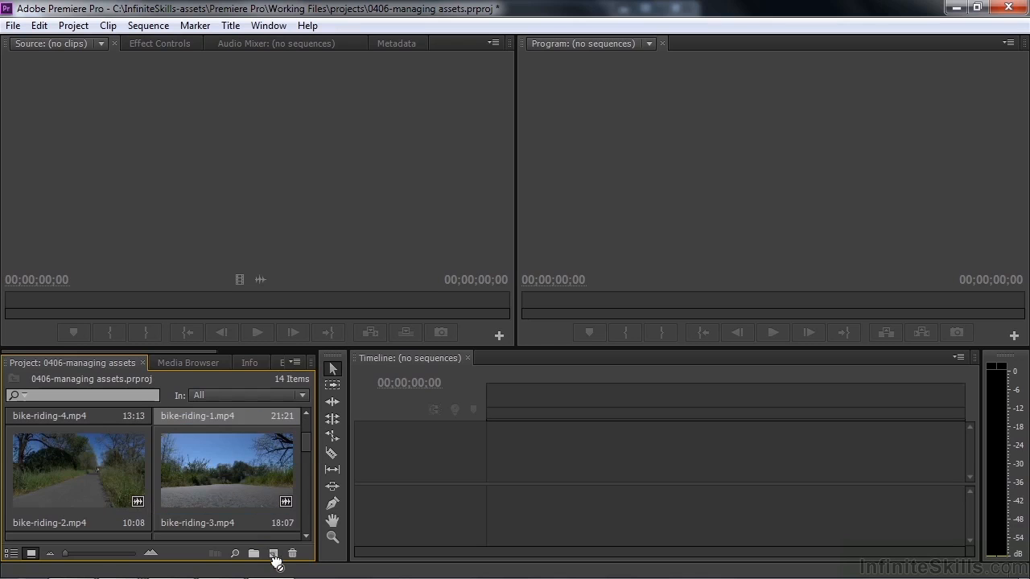
pyautogui.moveTo(275, 553); pyautogui.dragTo(271, 553)
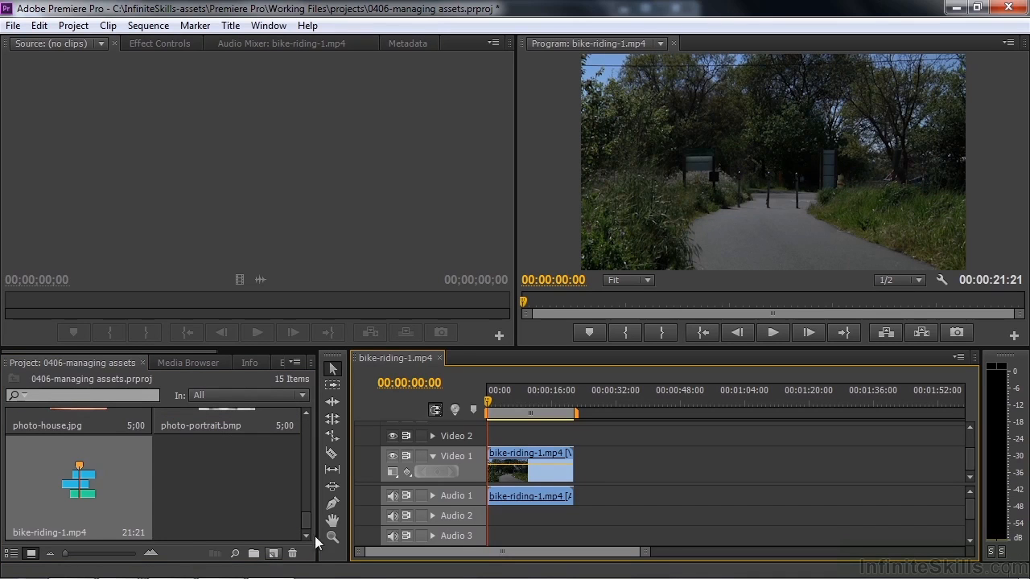
# Step: Add a second instance of bike-riding-1.mp4 directly after the first clip on Video 1 and Audio 1
pyautogui.scroll(5, 307, 515)
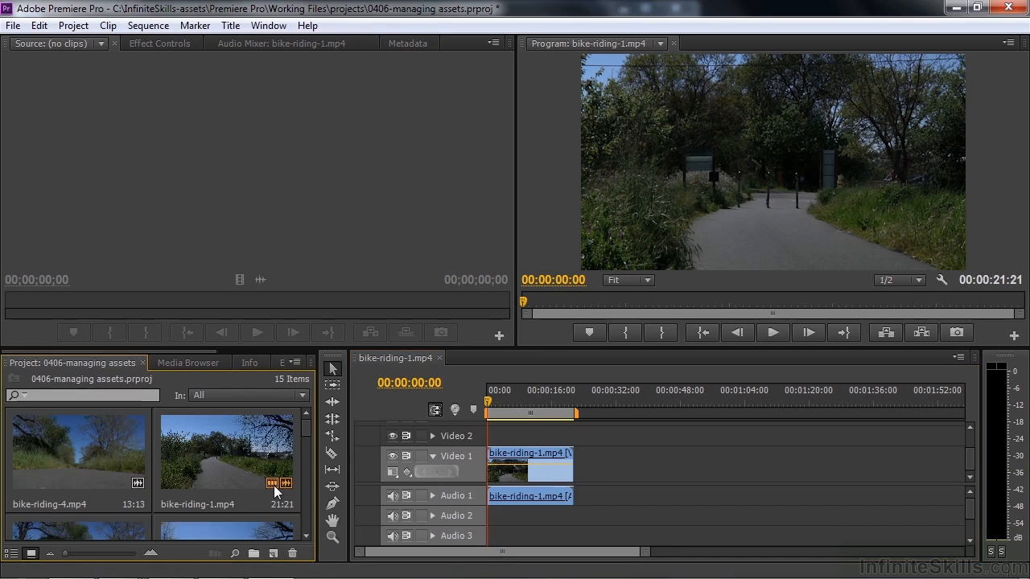
pyautogui.moveTo(271, 483)
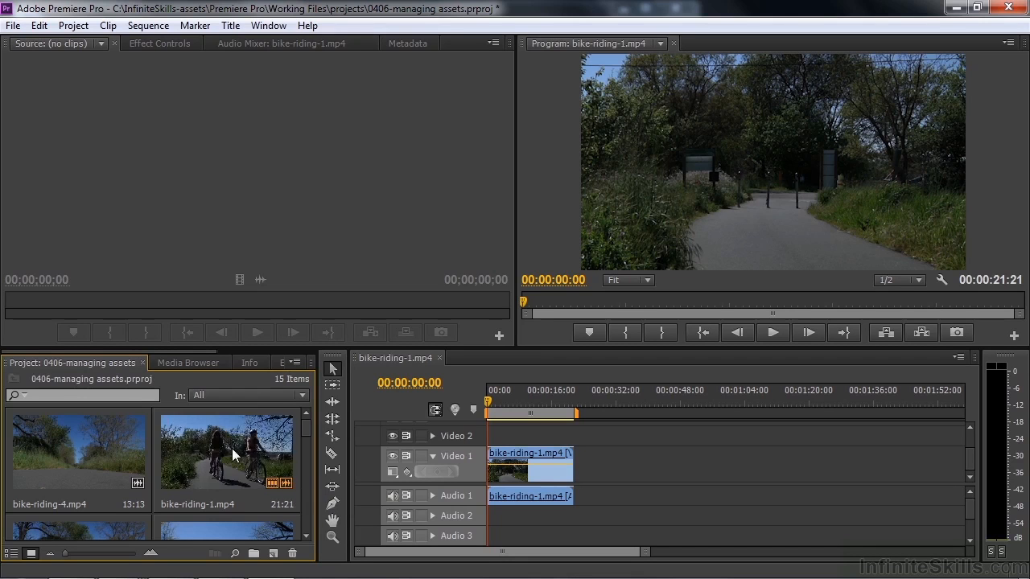
pyautogui.moveTo(231, 448); pyautogui.dragTo(587, 476)
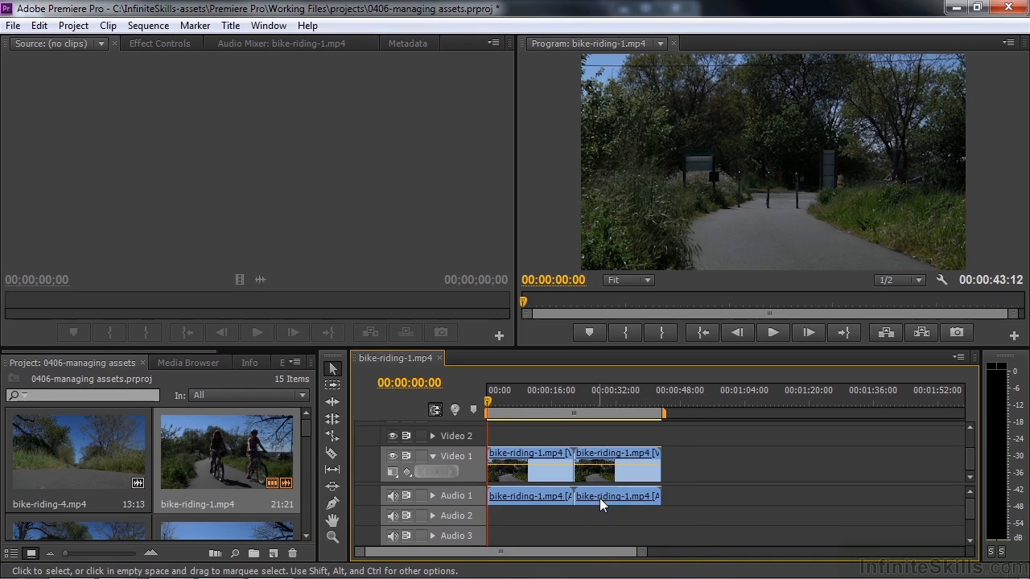
# Step: Delete only the audio portion of the second bike-riding-1.mp4 clip in the sequence, keeping its video
pyautogui.press('alt')
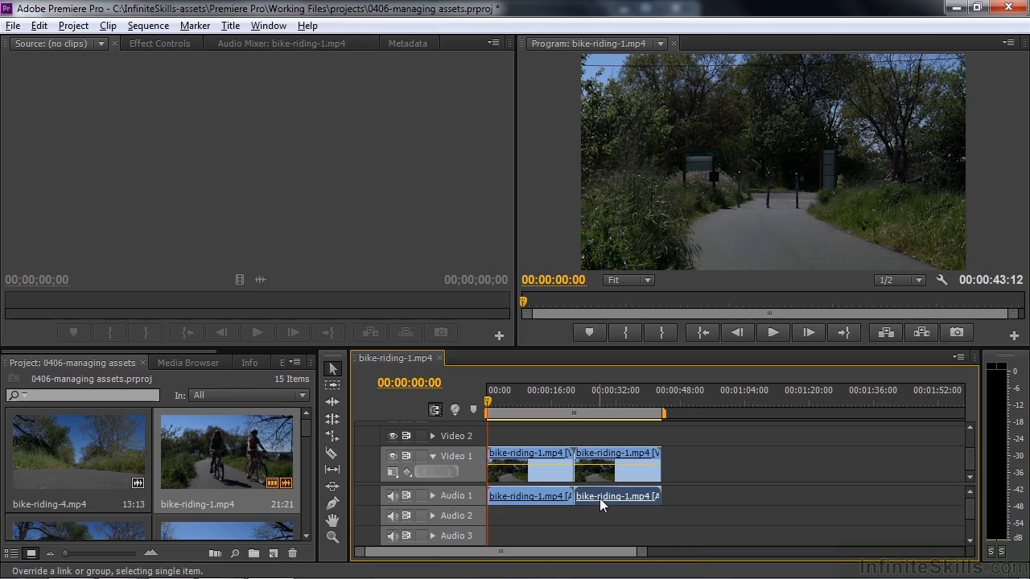
pyautogui.keyDown('alt'); pyautogui.click(600, 497); pyautogui.keyUp('alt')
pyautogui.press('Delete')
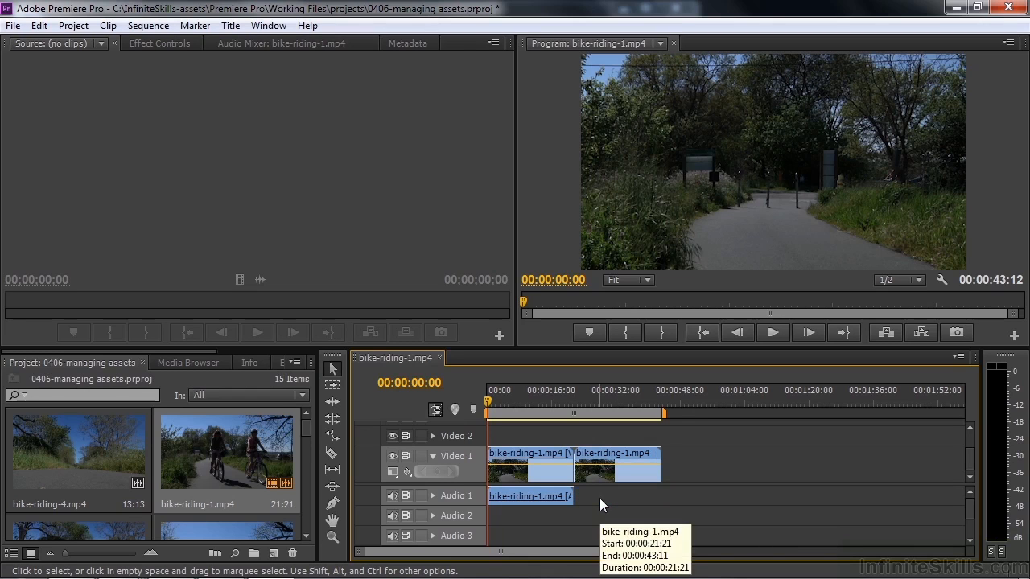
# Step: Preview the bike-riding-1.mp4 clip by scrubbing and playing its thumbnail in icon view
pyautogui.moveTo(285, 487)
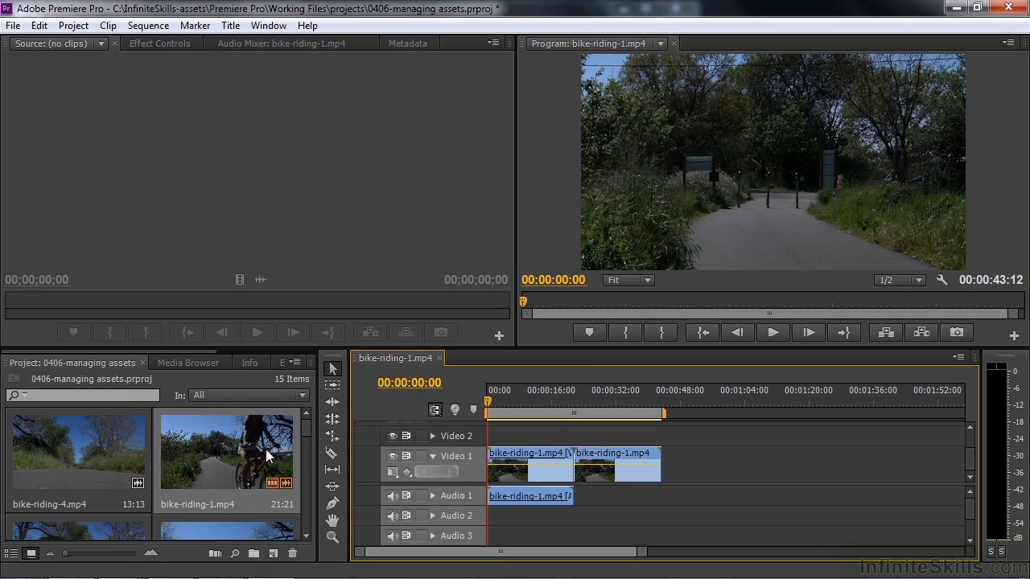
pyautogui.click(237, 463)
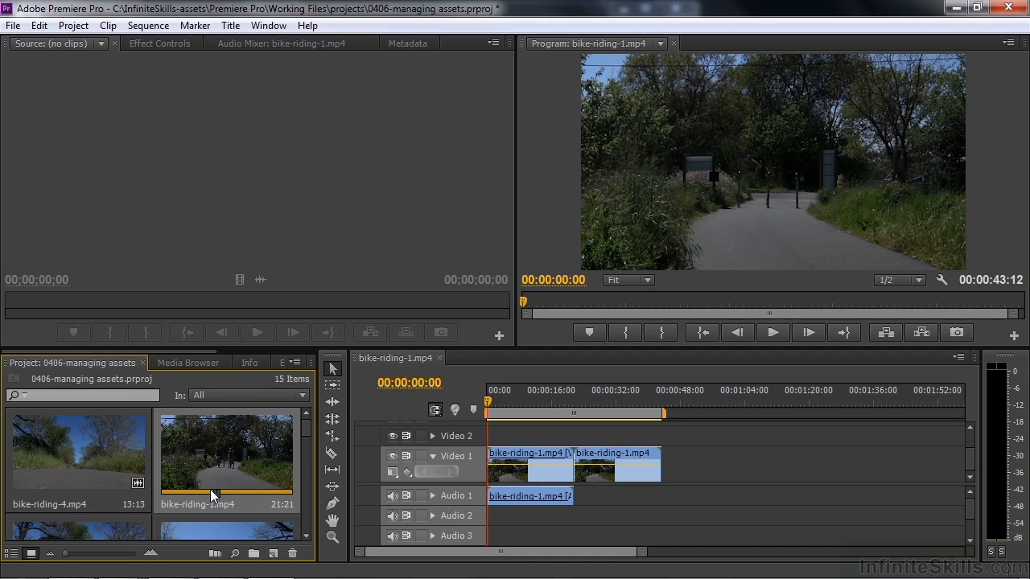
pyautogui.press('space')
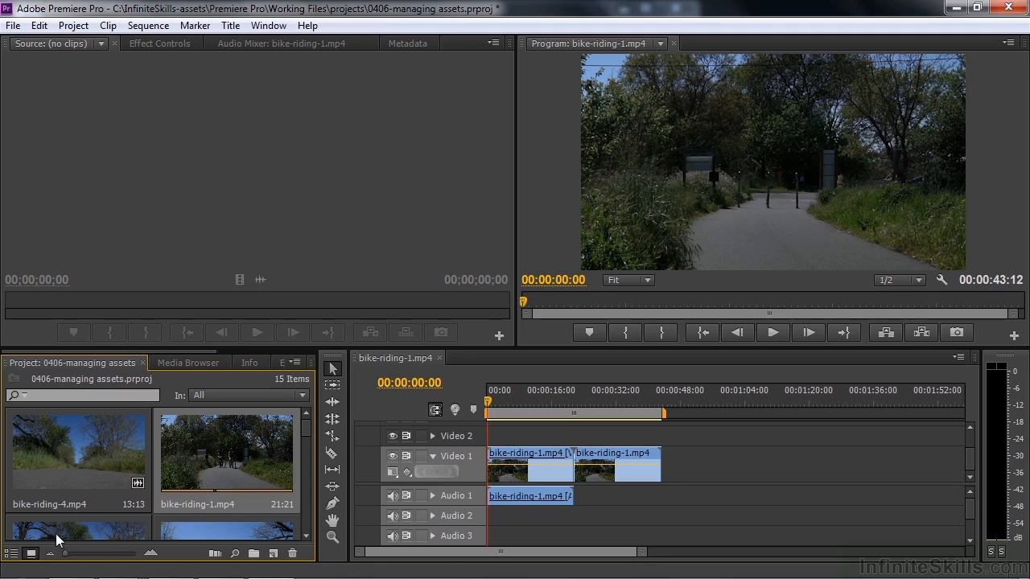
# Step: Switch the project assets to list view and sort them by name in descending, then ascending order
pyautogui.click(11, 555)
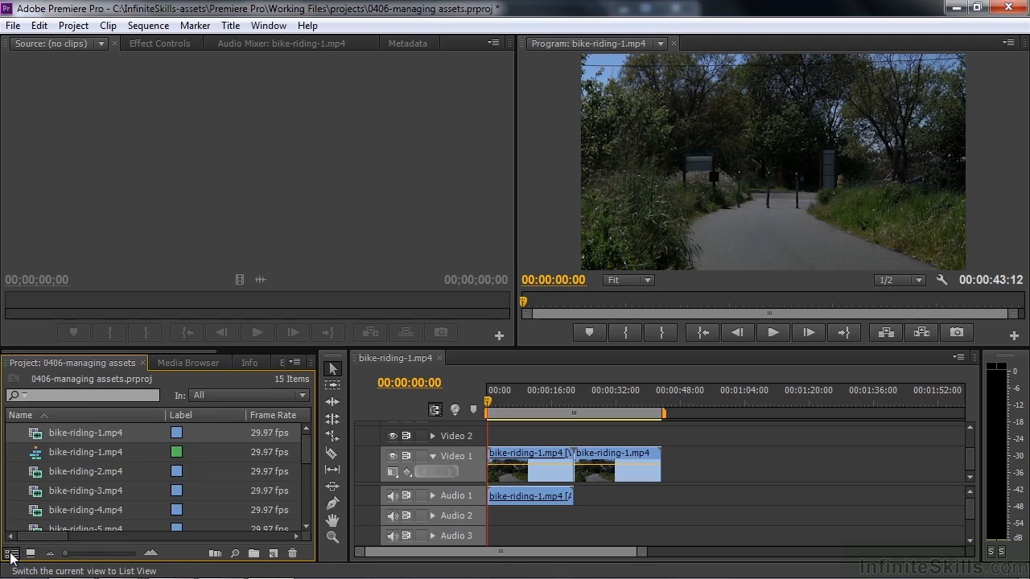
pyautogui.click(71, 417)
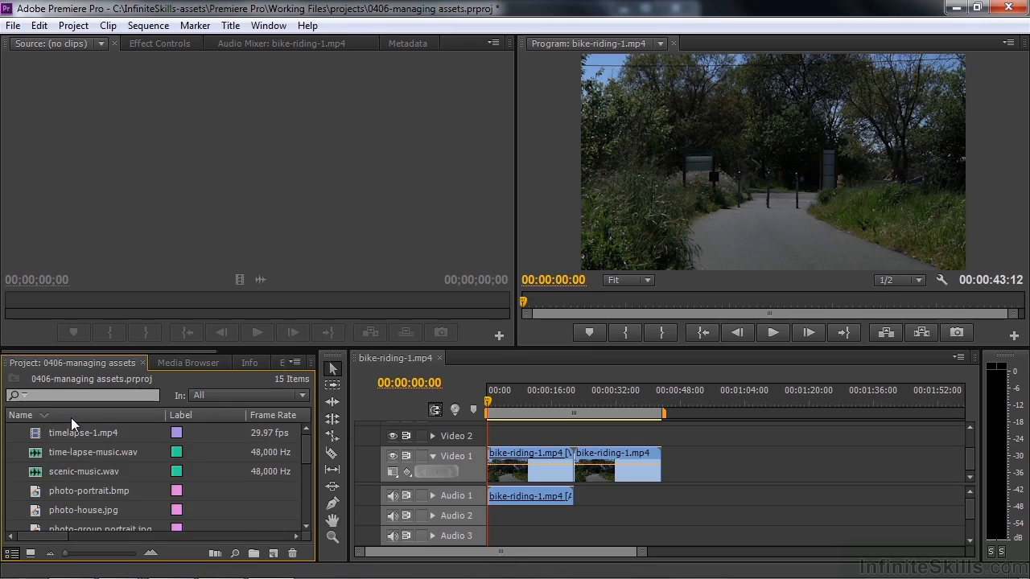
pyautogui.click(70, 417)
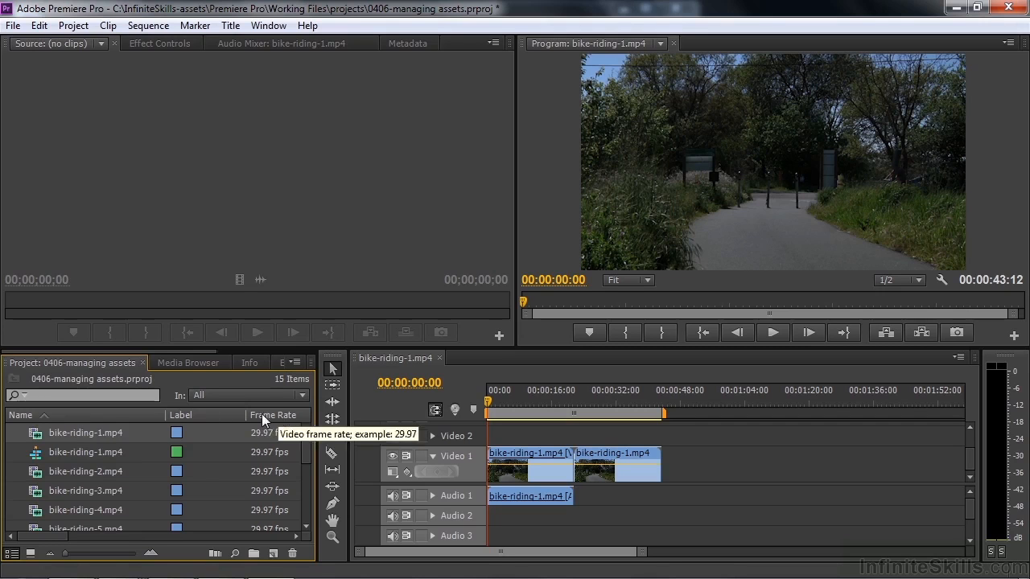
pyautogui.moveTo(43, 537); pyautogui.dragTo(16, 556)
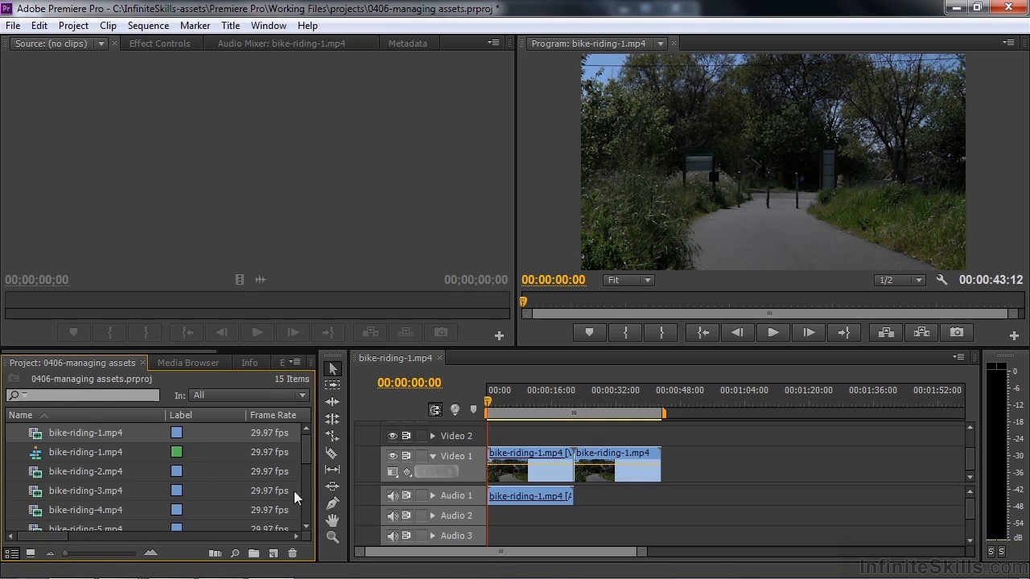
# Step: Widen the Project panel and sort the assets by Media Duration from longest to shortest, with that column made slightly wider
pyautogui.moveTo(317, 478); pyautogui.dragTo(886, 489)
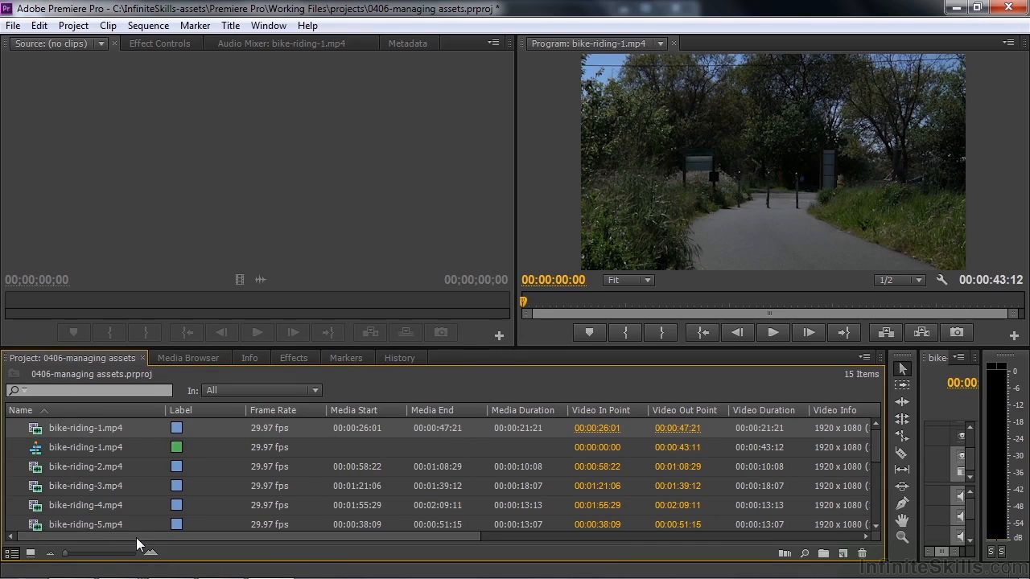
pyautogui.moveTo(136, 537); pyautogui.dragTo(171, 541)
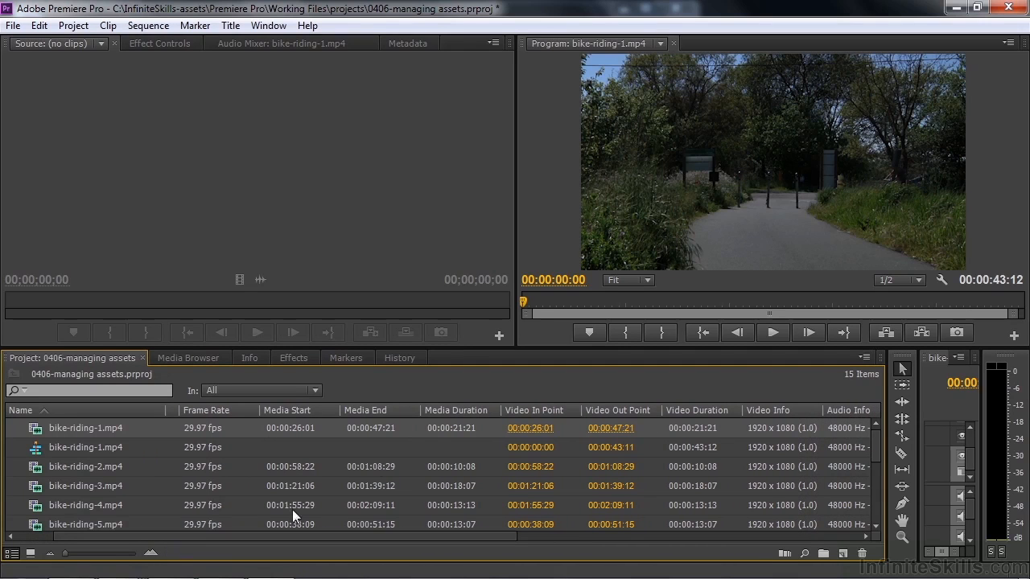
pyautogui.click(468, 413)
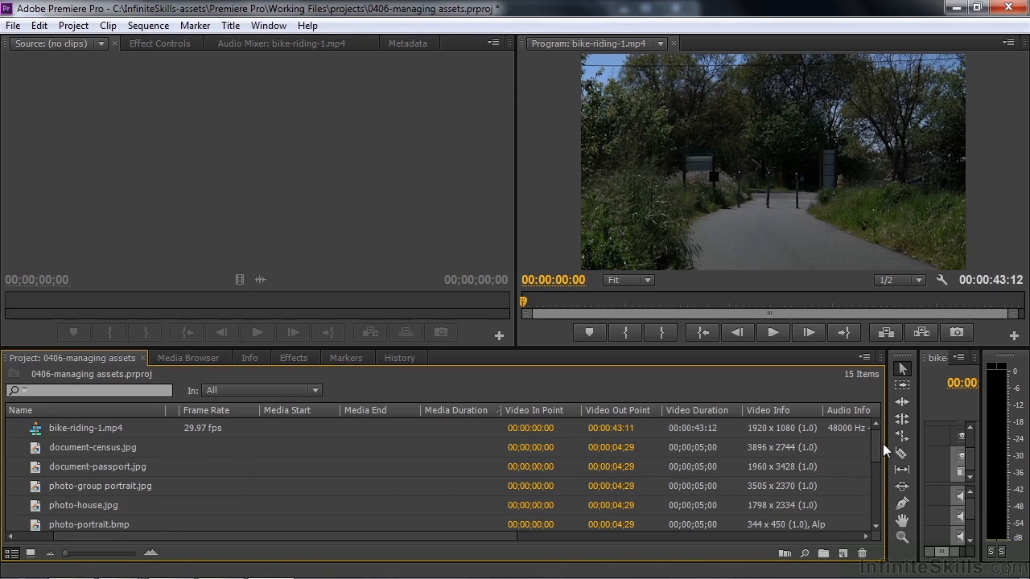
pyautogui.moveTo(874, 448); pyautogui.dragTo(868, 467)
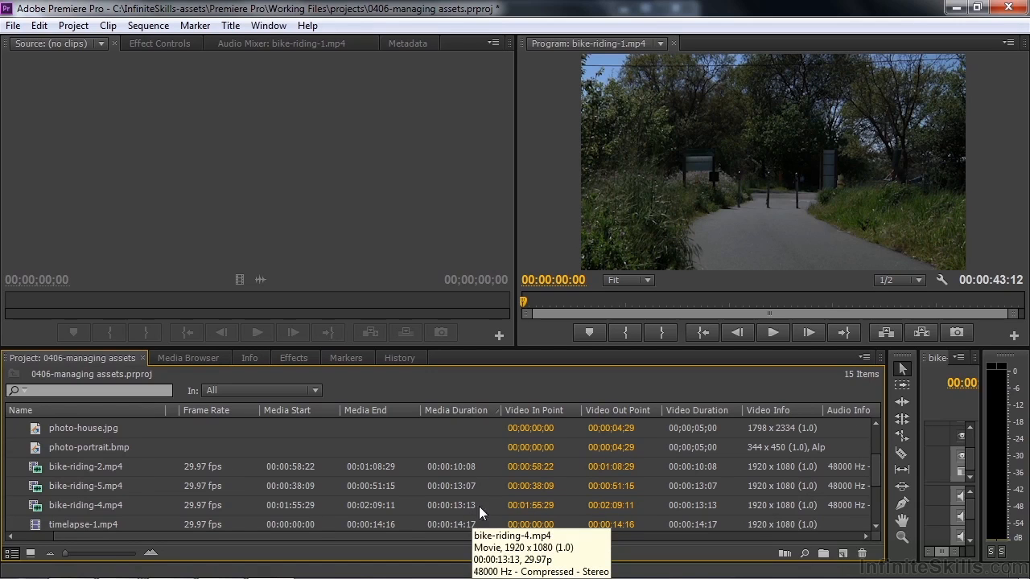
pyautogui.moveTo(875, 464)
pyautogui.mouseDown()
pyautogui.moveTo(875, 508)
pyautogui.moveTo(876, 448)
pyautogui.mouseUp()
pyautogui.moveTo(502, 417); pyautogui.dragTo(516, 417)
pyautogui.scroll(1, 502, 413)
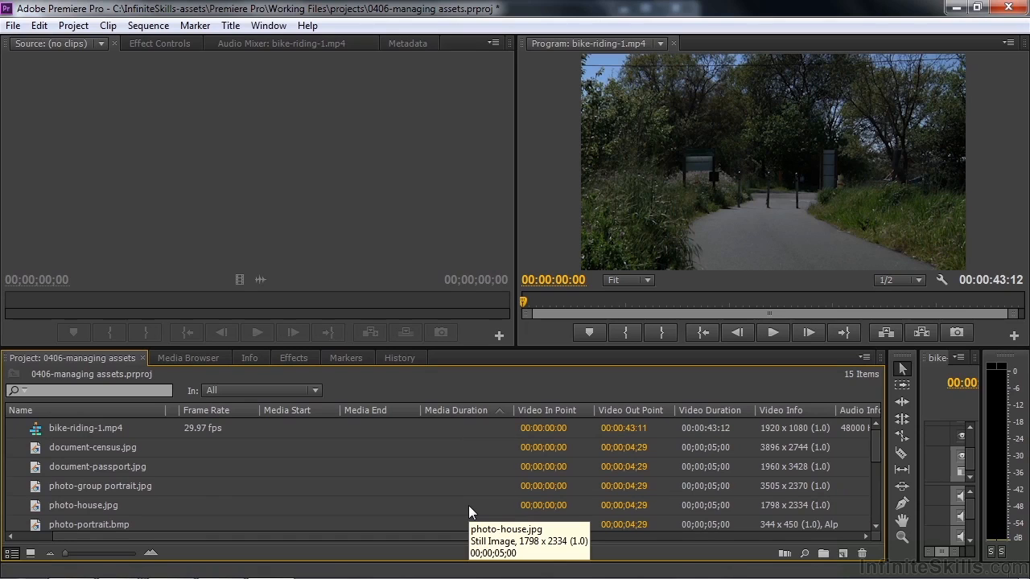
pyautogui.click(501, 411)
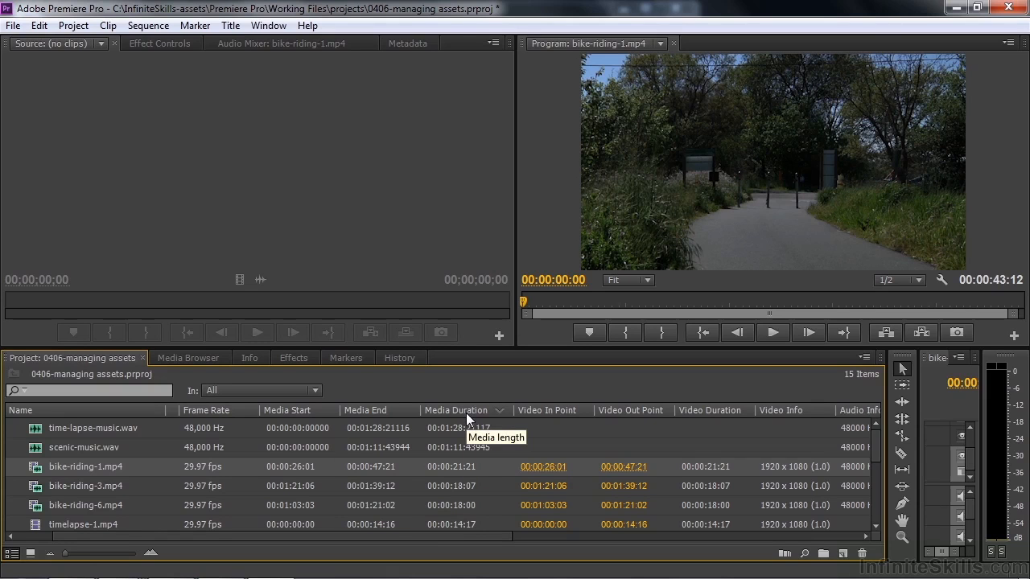
# Step: In the Metadata Display settings, turn off Media Start and Media End under Premiere Pro Project Metadata
pyautogui.moveTo(431, 536); pyautogui.dragTo(667, 560)
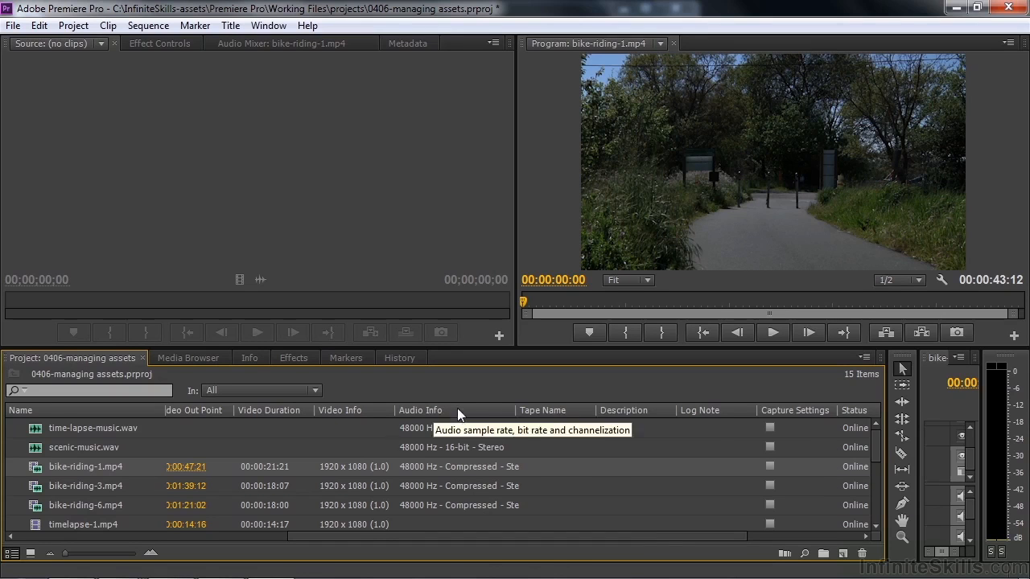
pyautogui.rightClick(655, 412)
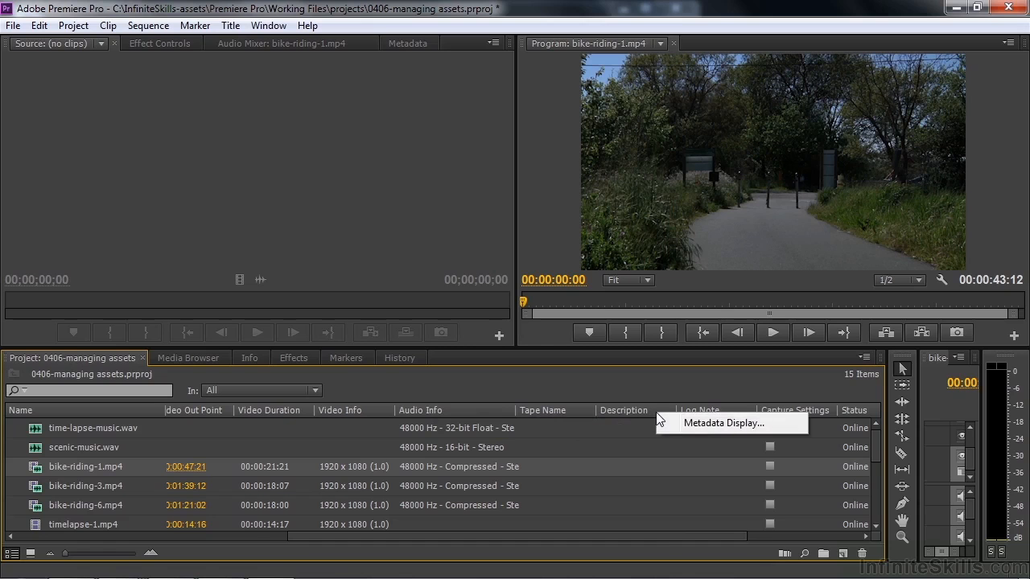
pyautogui.click(699, 426)
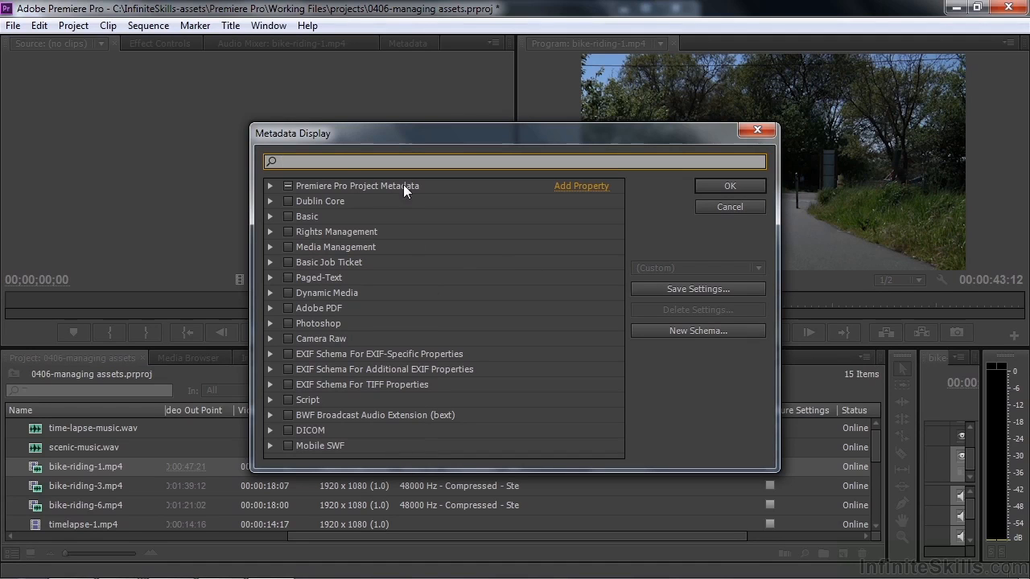
pyautogui.click(270, 186)
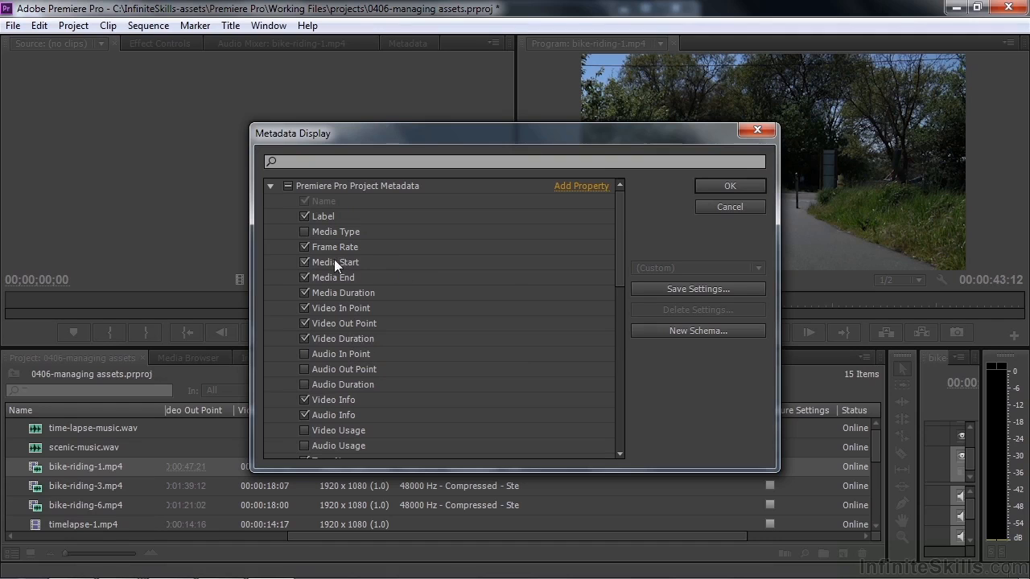
pyautogui.click(304, 262)
pyautogui.click(303, 277)
# Step: Add the Video Usage and Audio Usage columns to the asset list and check the usage of bike-riding-1.mp4
pyautogui.moveTo(621, 265); pyautogui.dragTo(620, 321)
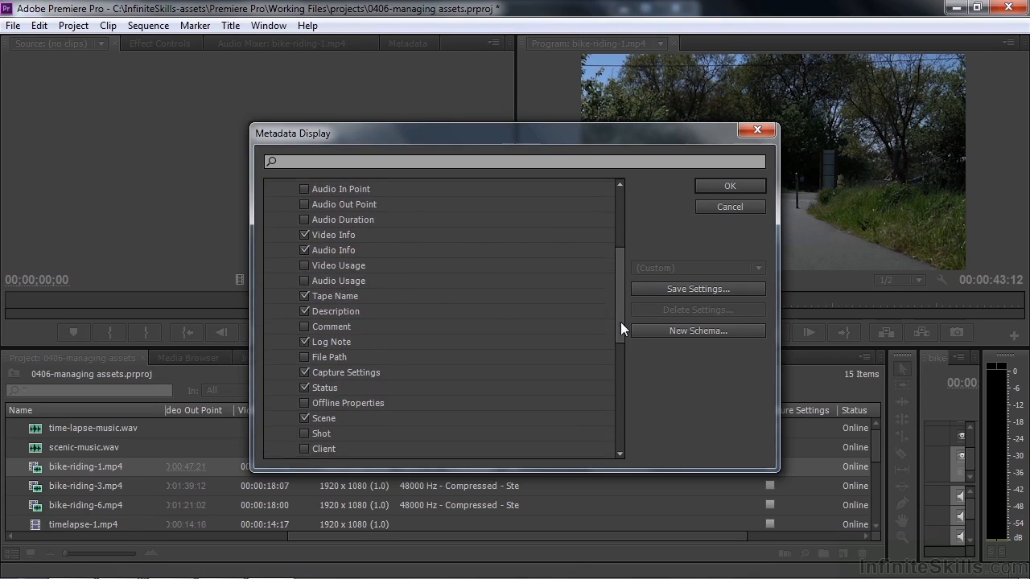
pyautogui.click(305, 264)
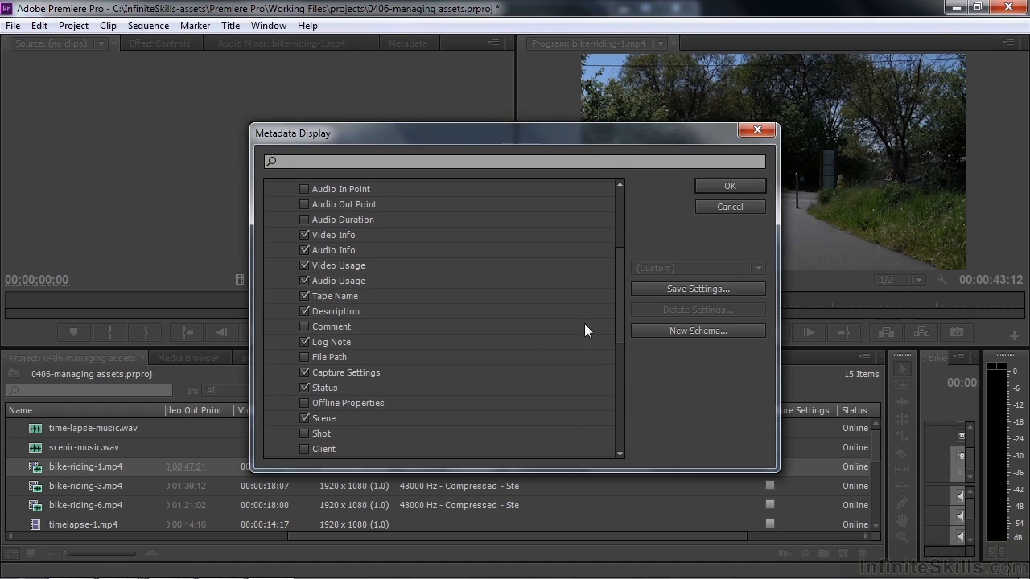
pyautogui.click(733, 189)
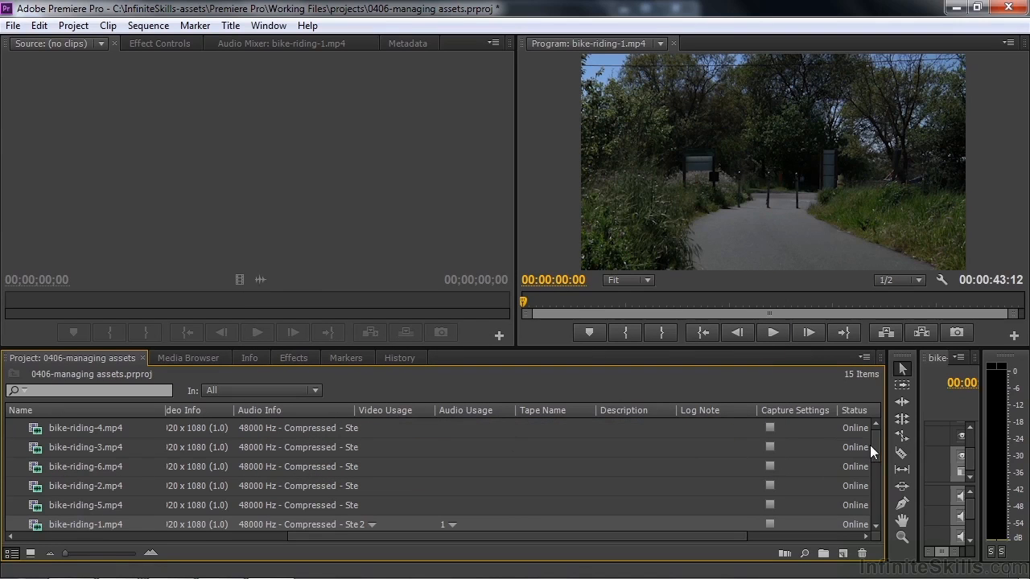
pyautogui.scroll(-1, 875, 452)
pyautogui.scroll(-1, 875, 458)
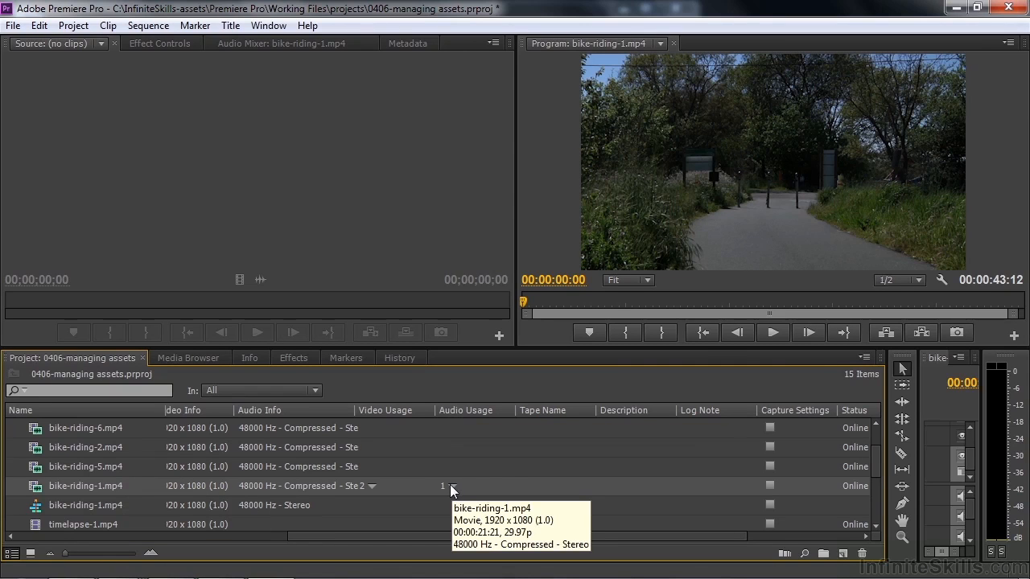
# Step: Move the Video Duration column directly after Name, and narrow the Project panel to give the space back to the timeline
pyautogui.moveTo(409, 535); pyautogui.dragTo(114, 536)
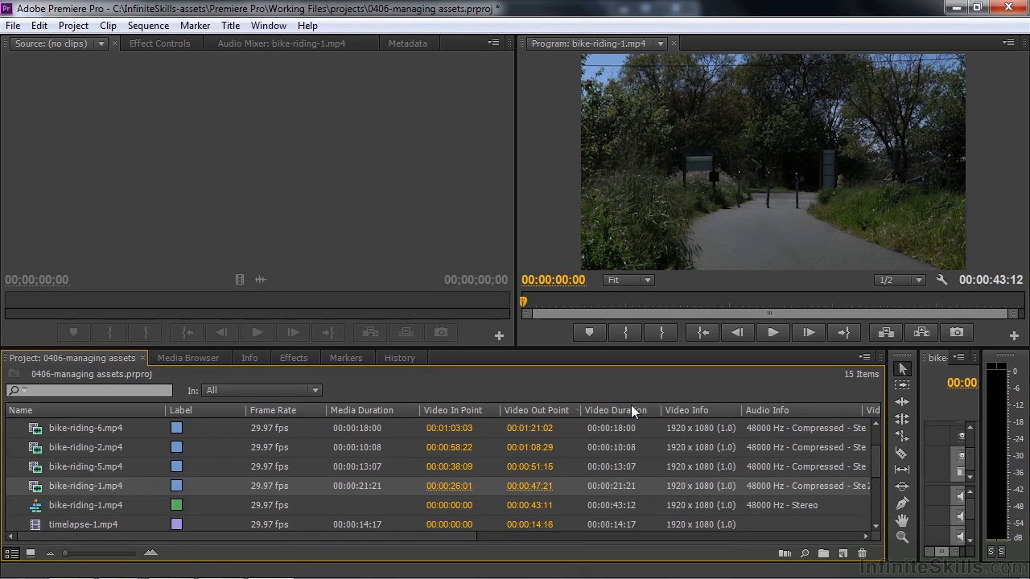
pyautogui.moveTo(630, 412); pyautogui.dragTo(350, 400)
pyautogui.moveTo(241, 407); pyautogui.dragTo(247, 410)
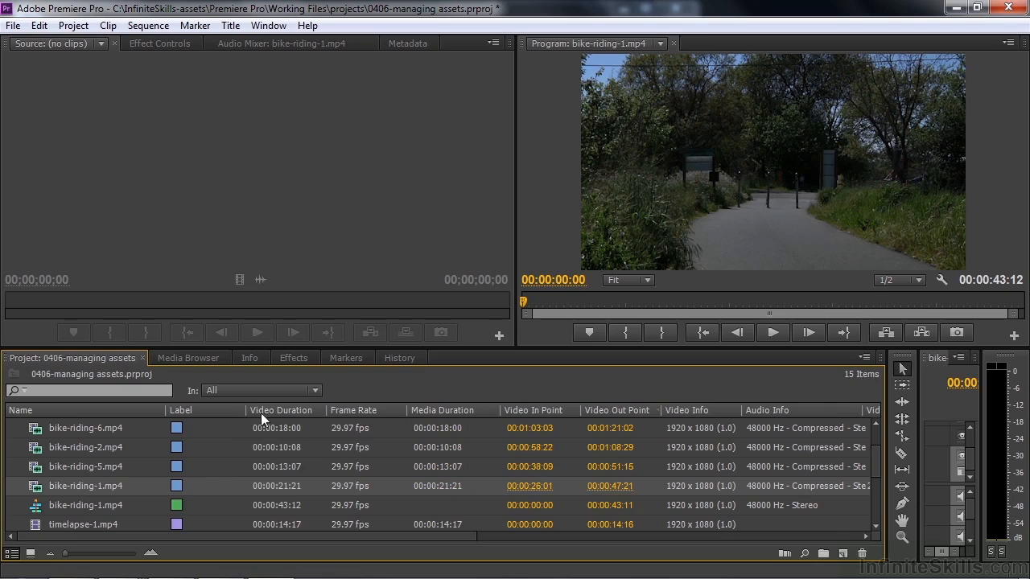
pyautogui.moveTo(277, 410); pyautogui.dragTo(183, 414)
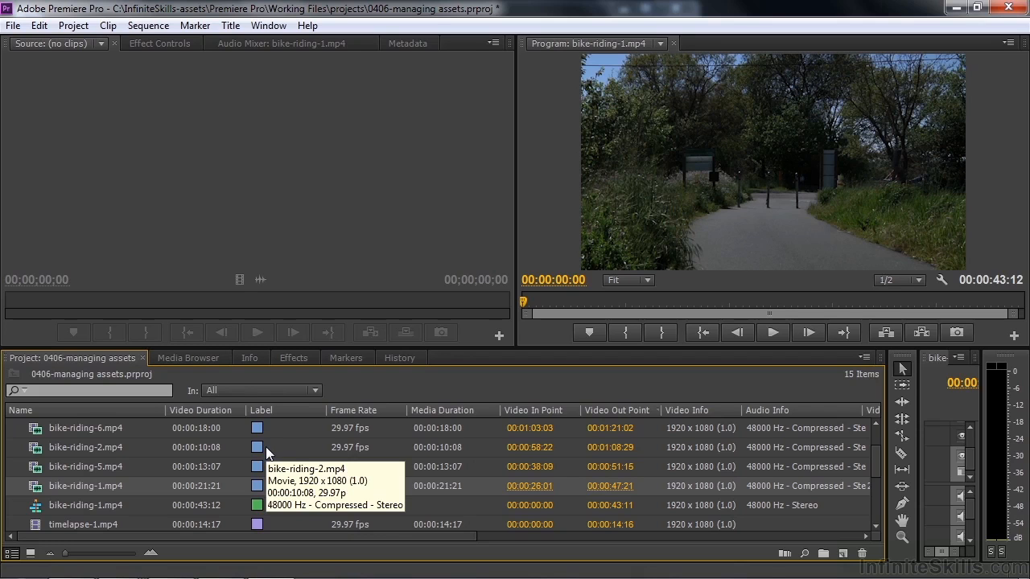
pyautogui.moveTo(884, 433); pyautogui.dragTo(276, 468)
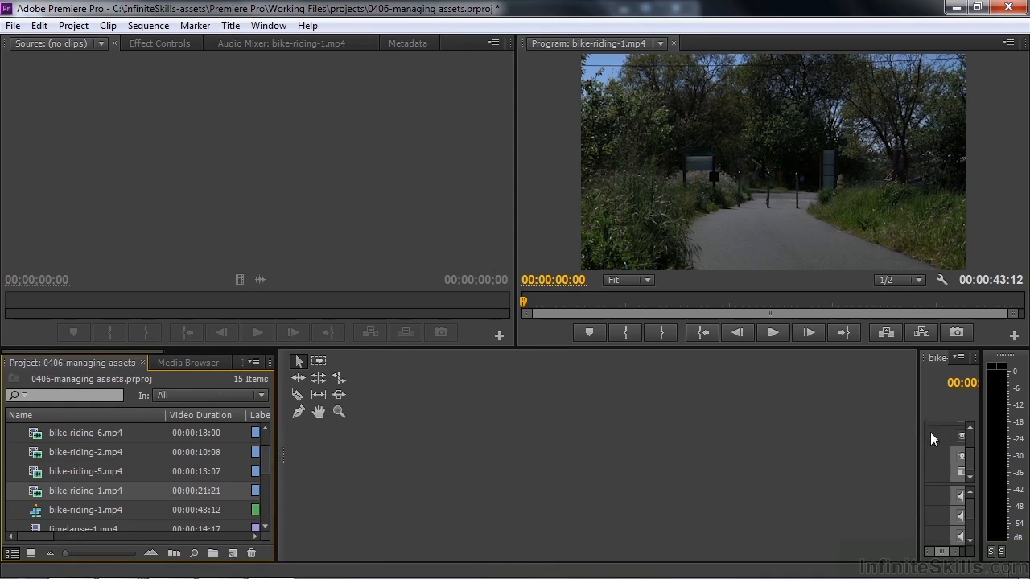
pyautogui.moveTo(919, 420); pyautogui.dragTo(308, 460)
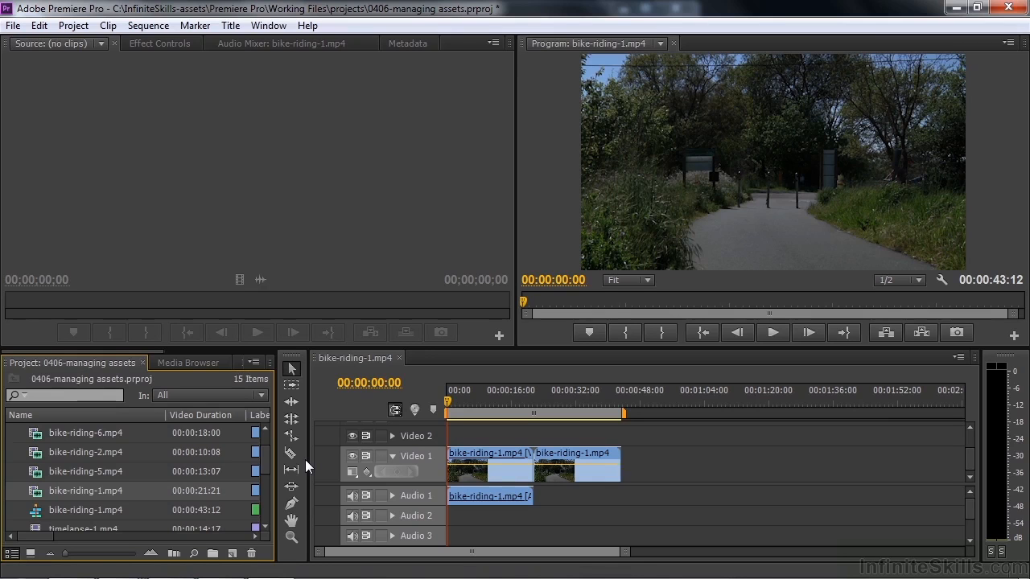
# Step: Create a new bin in the project named Video clips
pyautogui.click(213, 554)
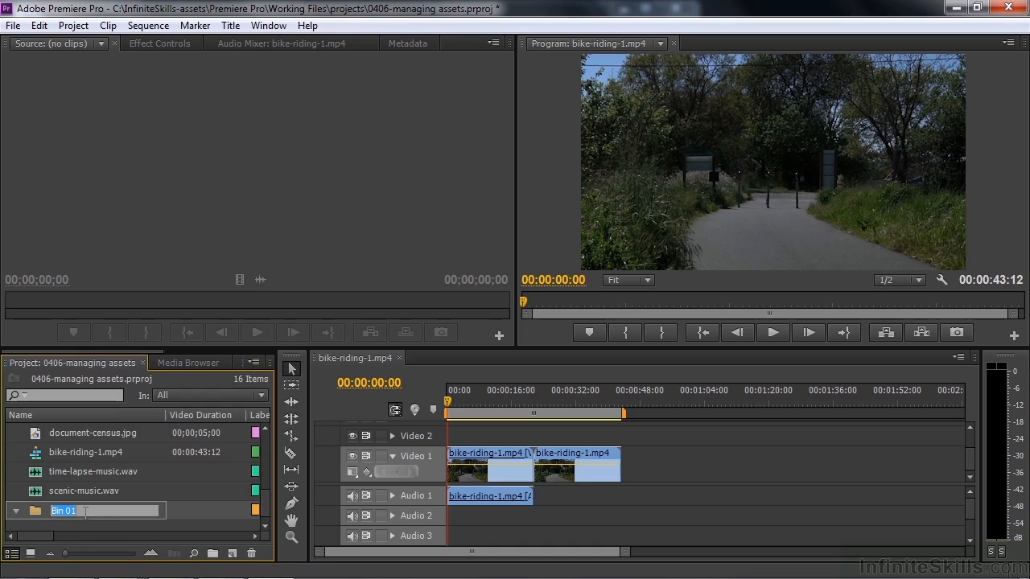
pyautogui.write('Video')
pyautogui.write(' Bin')
pyautogui.press('Return')
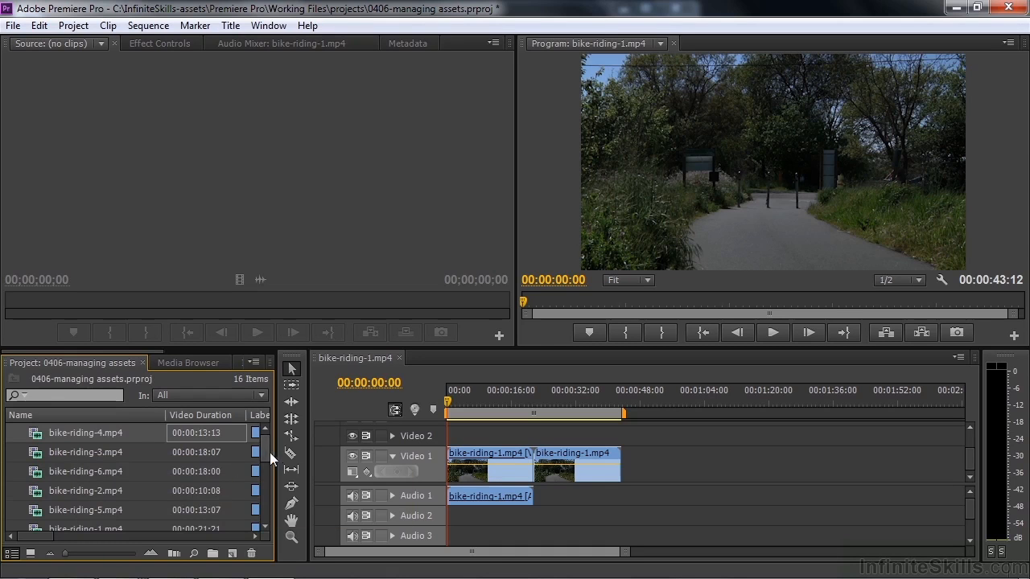
# Step: Collapse the Video clips bin and move the six bike-riding footage clips and timelapse-1.mp4 into it
pyautogui.moveTo(261, 445); pyautogui.dragTo(253, 519)
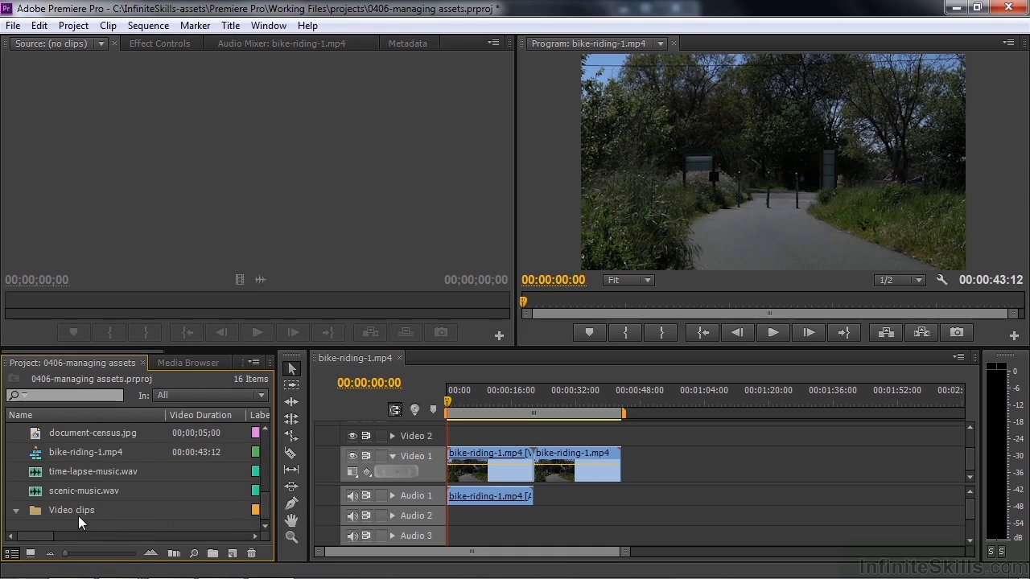
pyautogui.click(16, 510)
pyautogui.scroll(-2, 264, 508)
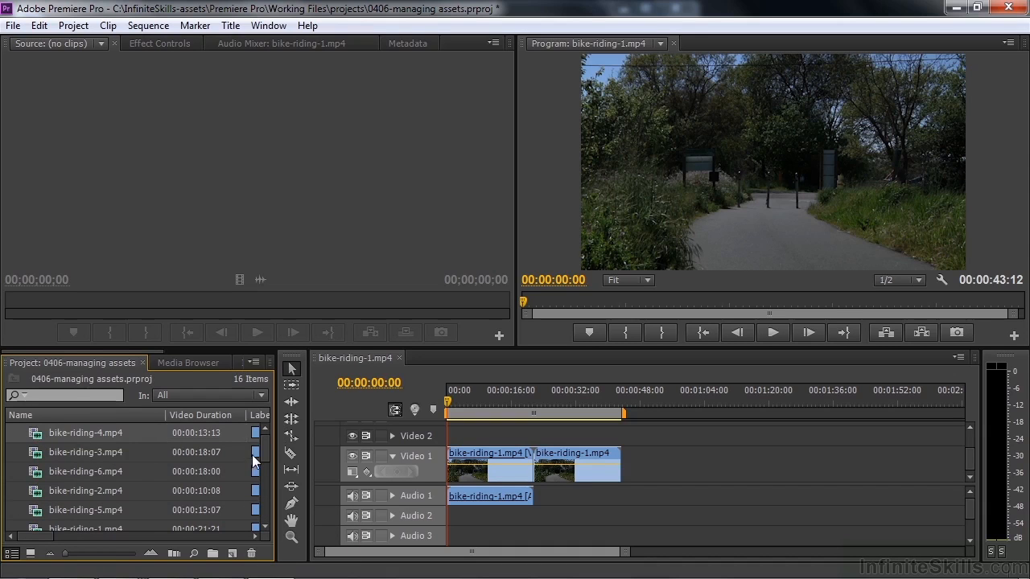
pyautogui.scroll(-3, 265, 451)
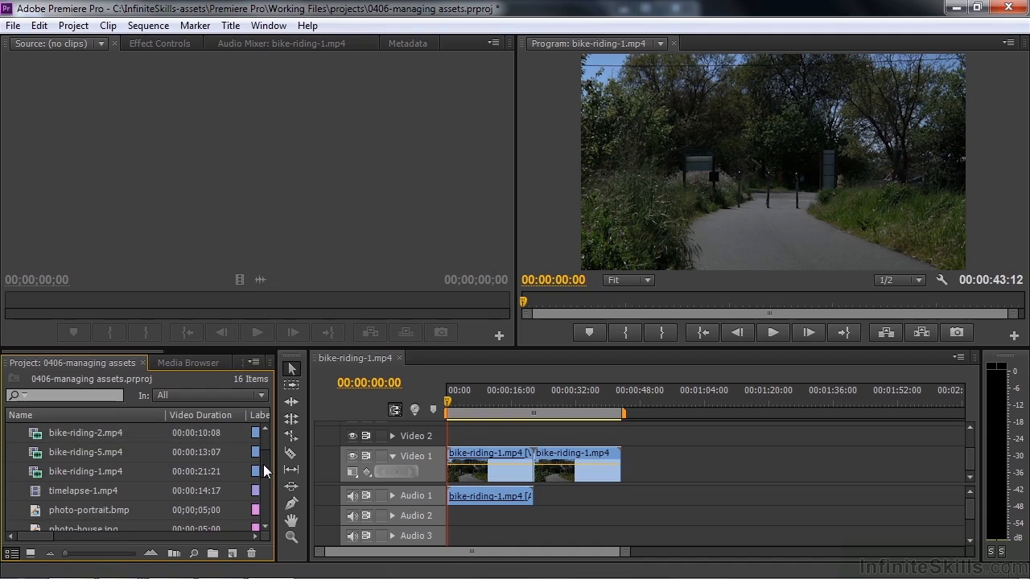
pyautogui.keyDown('shift'); pyautogui.click(41, 492); pyautogui.keyUp('shift')
pyautogui.moveTo(264, 467)
pyautogui.mouseDown()
pyautogui.moveTo(263, 513)
pyautogui.moveTo(273, 468)
pyautogui.mouseUp()
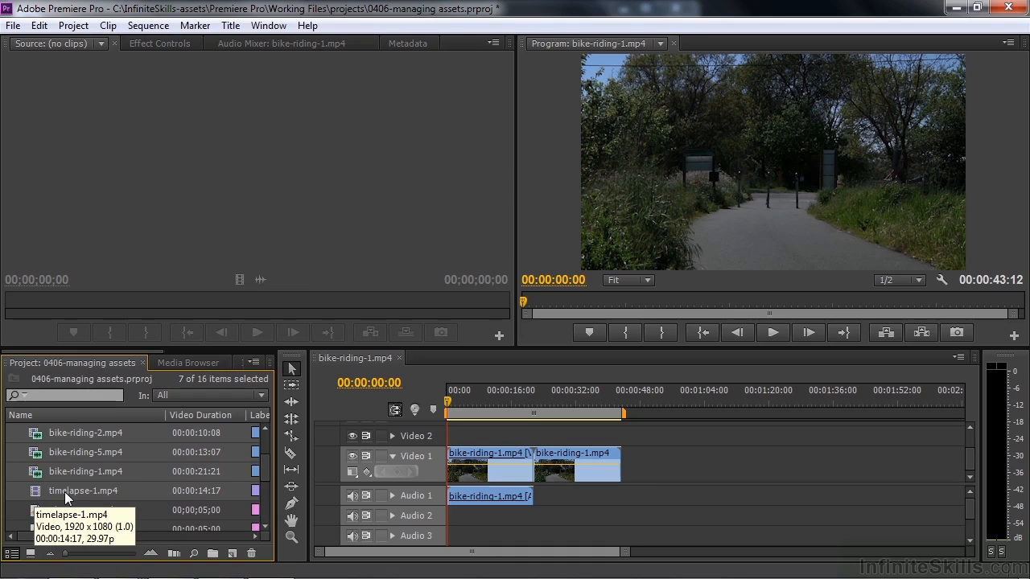
pyautogui.moveTo(66, 492); pyautogui.dragTo(68, 513)
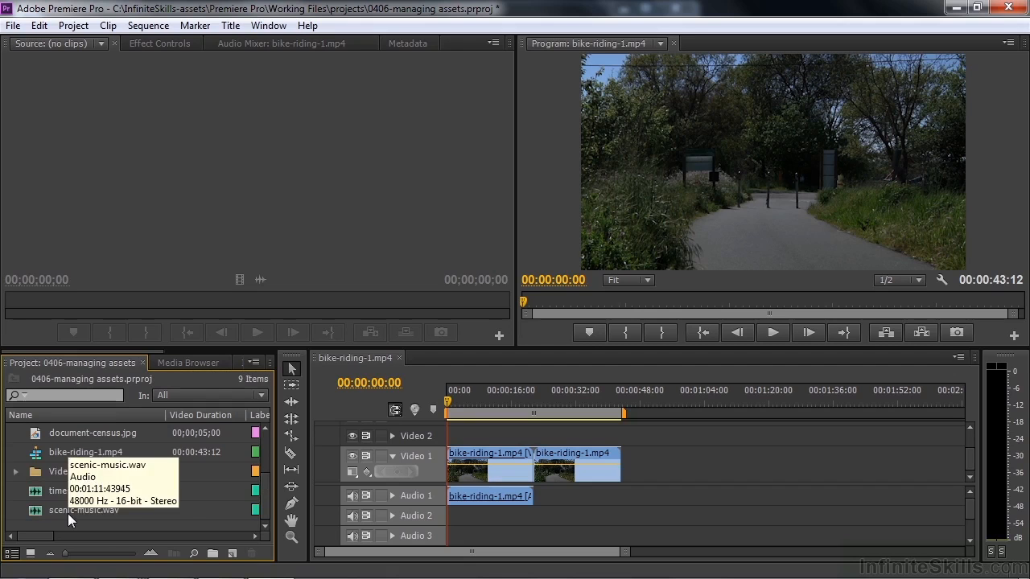
# Step: Expand the Video clips bin to examine the clips stored inside it
pyautogui.moveTo(261, 478); pyautogui.dragTo(261, 501)
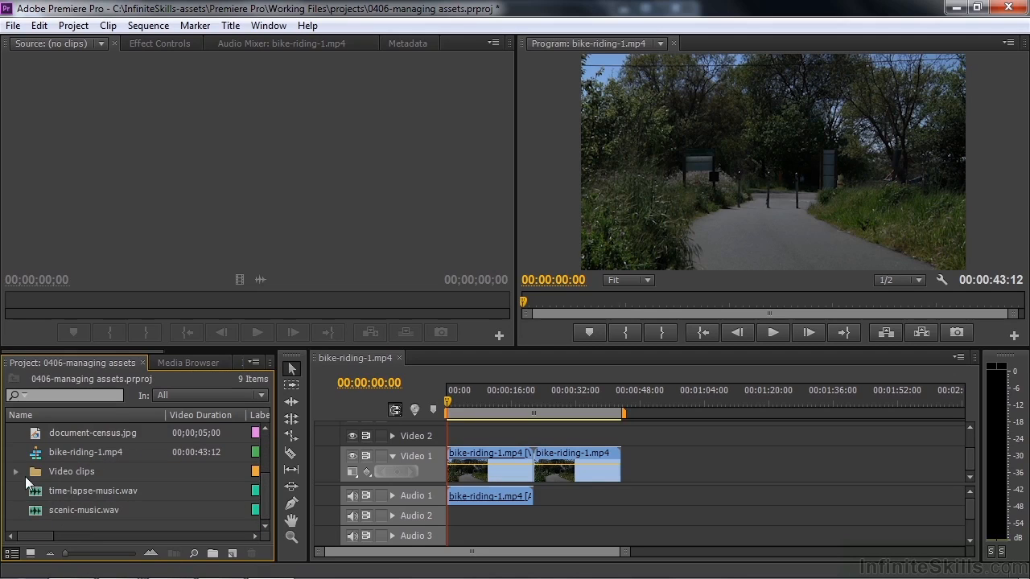
pyautogui.click(16, 471)
pyautogui.moveTo(266, 472)
pyautogui.mouseDown()
pyautogui.moveTo(264, 510)
pyautogui.moveTo(265, 472)
pyautogui.mouseUp()
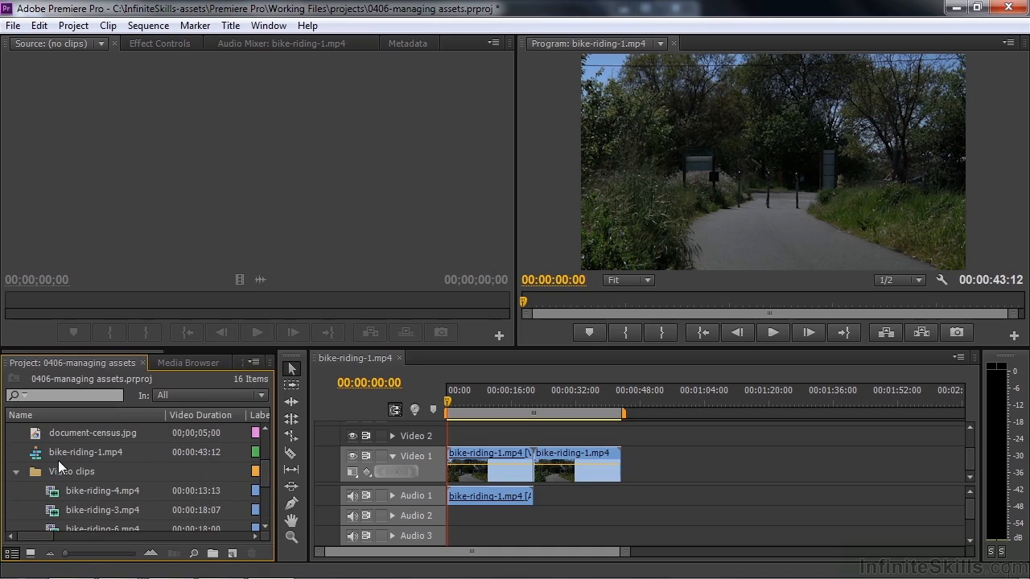
# Step: Collapse the Video clips bin and create a new bin at the project's top level named Audio clips
pyautogui.click(18, 473)
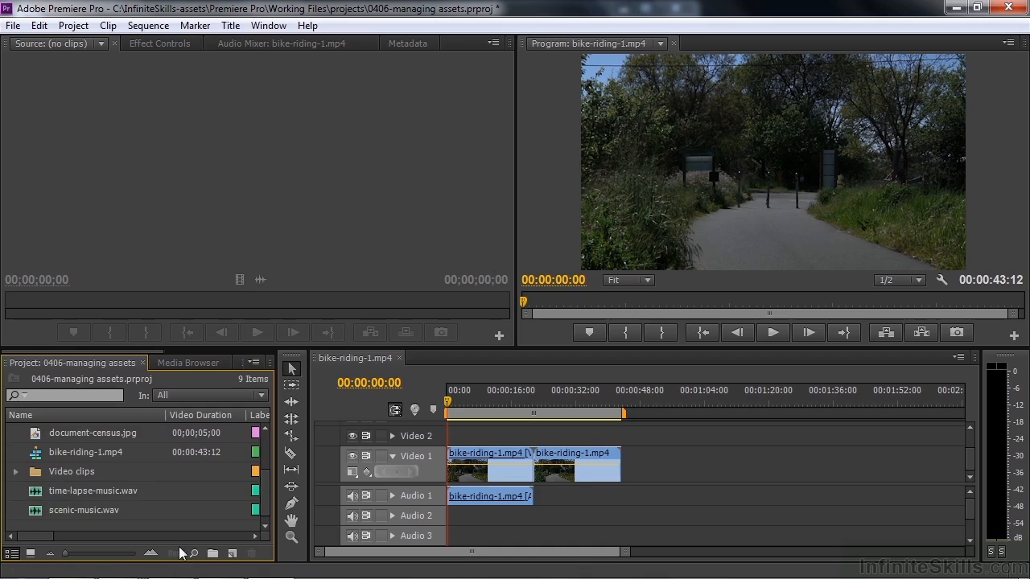
pyautogui.click(212, 553)
pyautogui.write('Audio clips')
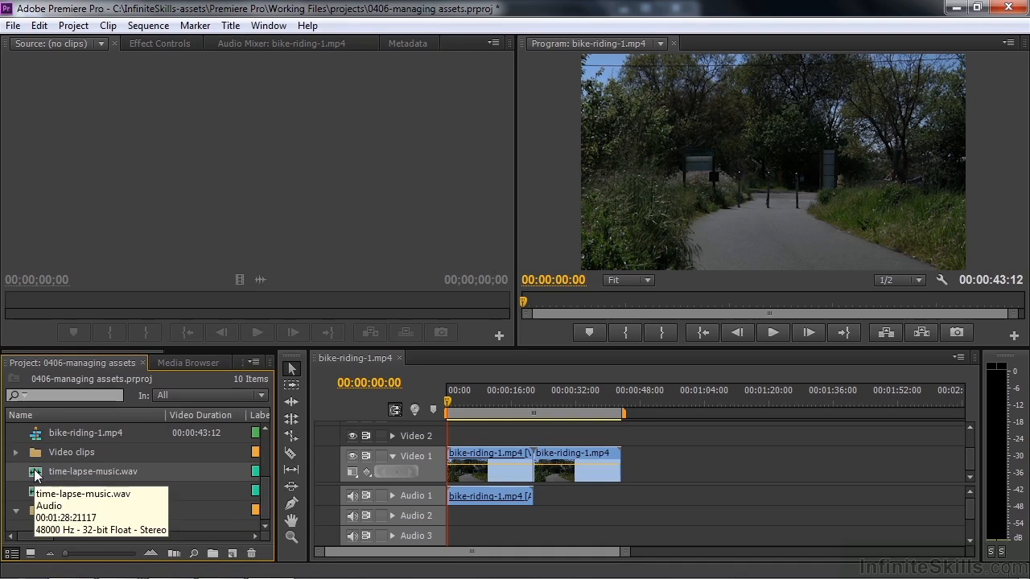
# Step: Move time-lapse-music.wav and scenic-music.wav into the Audio clips bin and collapse the bin
pyautogui.click(36, 474)
pyautogui.keyDown('shift'); pyautogui.click(34, 492); pyautogui.keyUp('shift')
pyautogui.moveTo(34, 495); pyautogui.dragTo(67, 516)
pyautogui.click(15, 474)
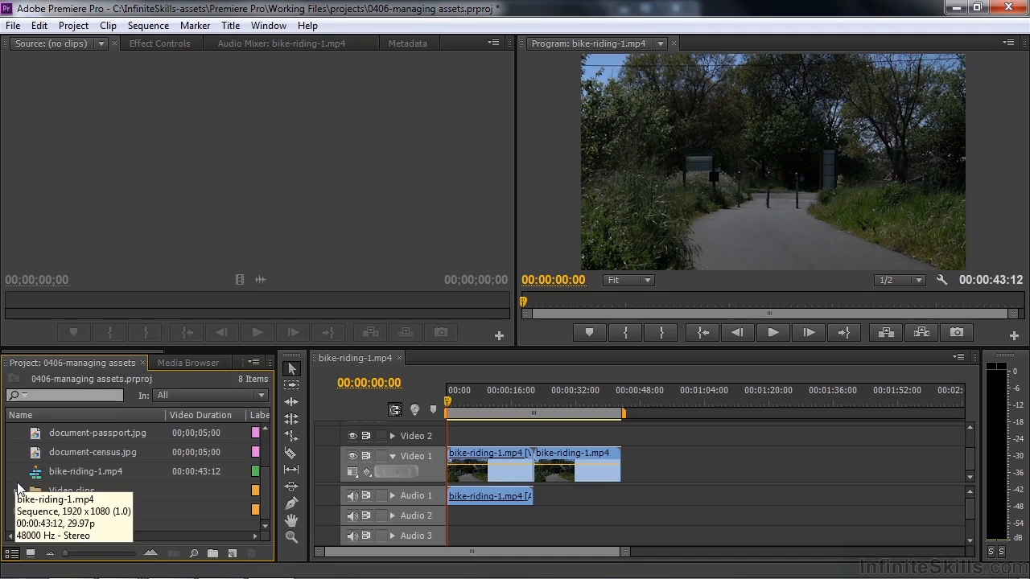
# Step: Create another bin at the project's top level named Image files
pyautogui.click(214, 555)
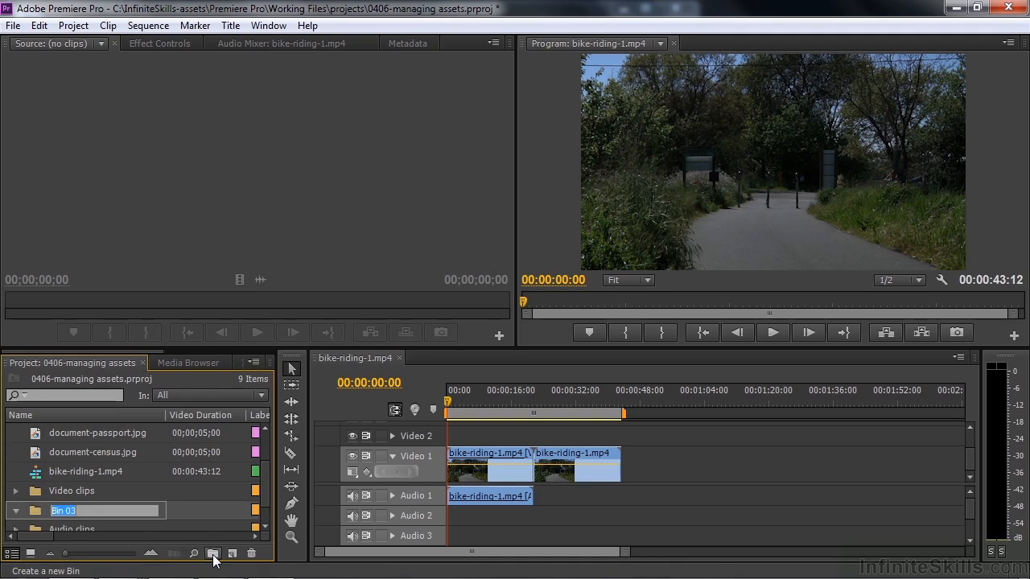
pyautogui.write('Image files')
pyautogui.press('Tab')
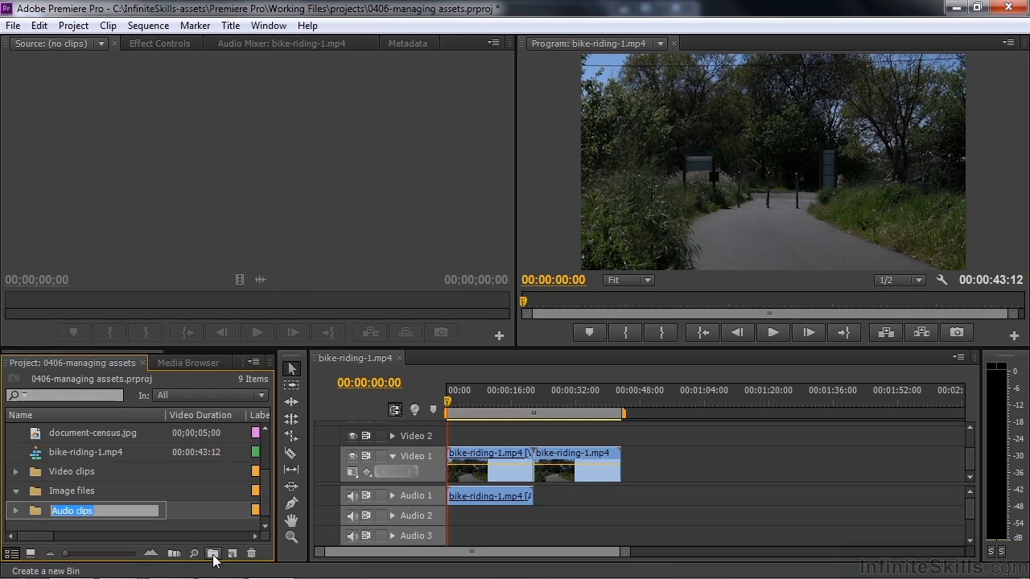
# Step: Move the five still images, from photo-portrait.bmp through document-census.jpg, into the Image files bin and collapse it
pyautogui.moveTo(266, 498); pyautogui.dragTo(268, 450)
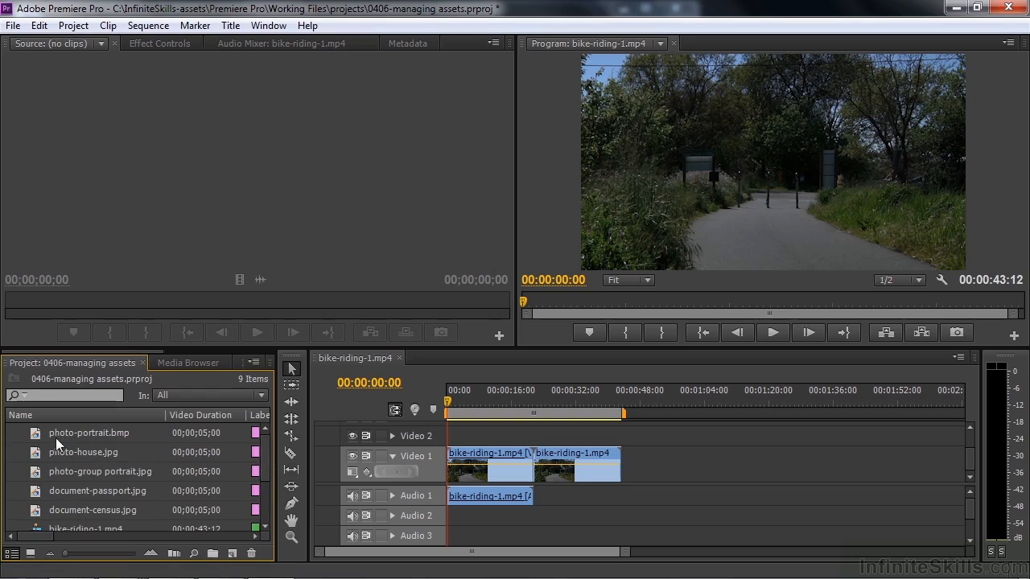
pyautogui.click(30, 432)
pyautogui.moveTo(268, 460); pyautogui.dragTo(266, 491)
pyautogui.keyDown('shift'); pyautogui.click(41, 453); pyautogui.keyUp('shift')
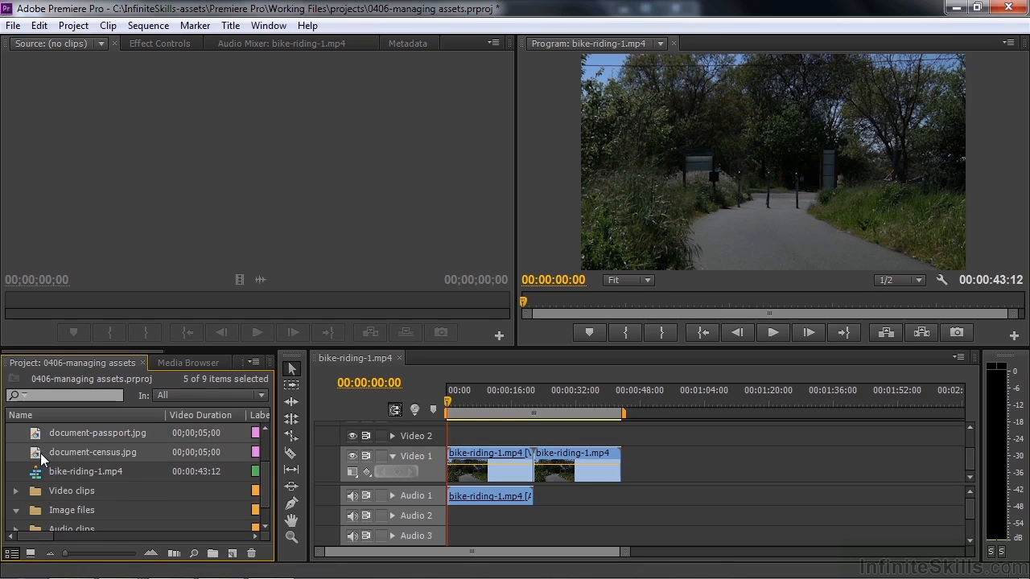
pyautogui.moveTo(78, 491)
pyautogui.mouseDown()
pyautogui.moveTo(73, 515)
pyautogui.moveTo(72, 490)
pyautogui.mouseUp()
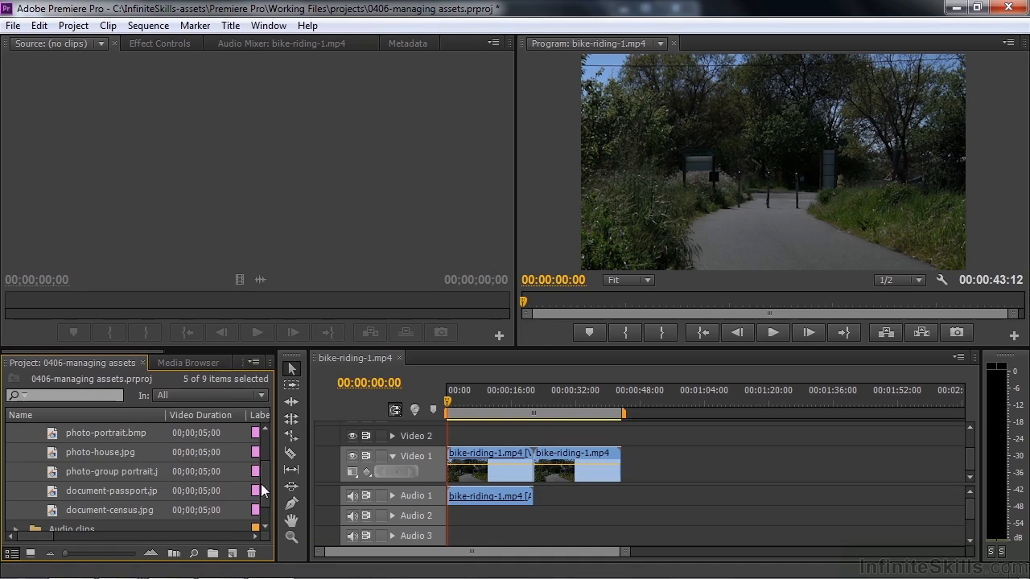
pyautogui.moveTo(266, 487); pyautogui.dragTo(268, 460)
pyautogui.click(16, 472)
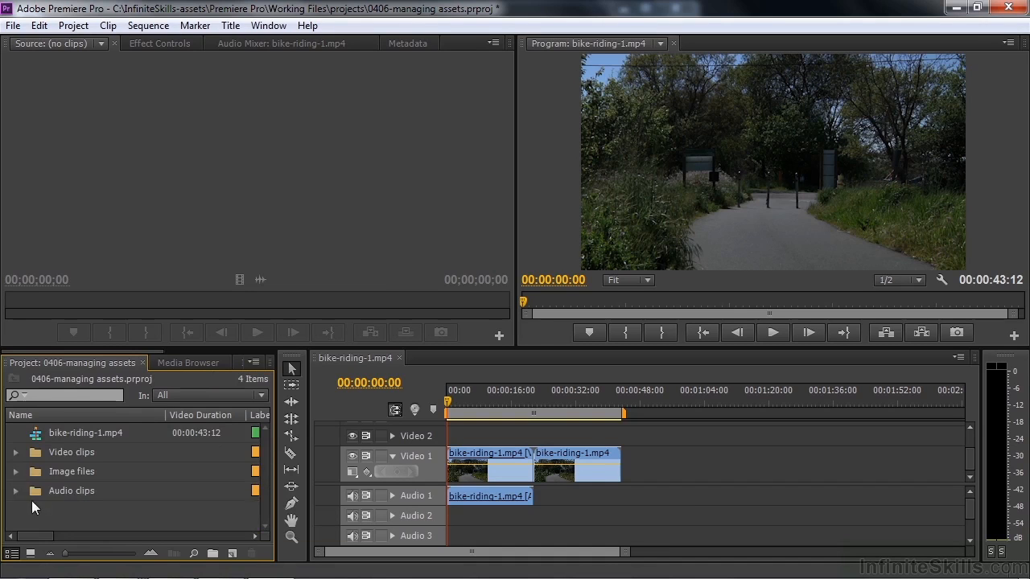
# Step: Create a new bin nested inside the Image files bin, and expand Image files to show it
pyautogui.click(51, 473)
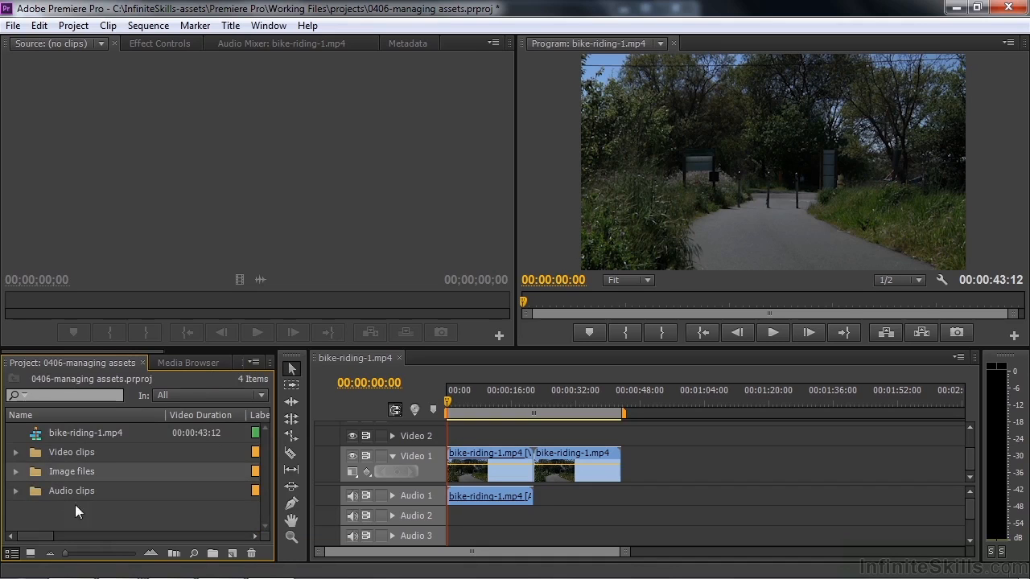
pyautogui.click(212, 554)
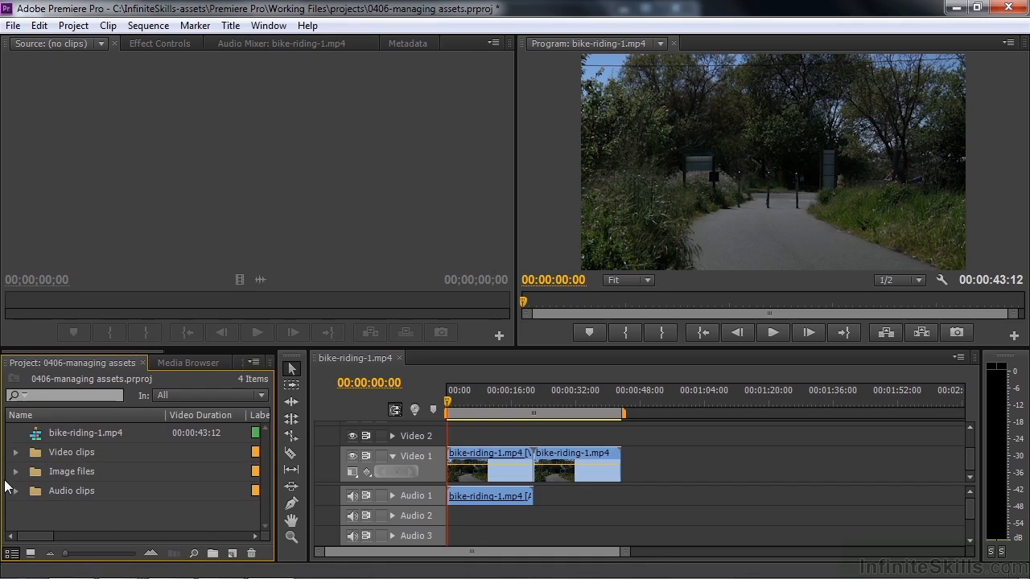
pyautogui.click(16, 471)
pyautogui.moveTo(266, 456); pyautogui.dragTo(266, 494)
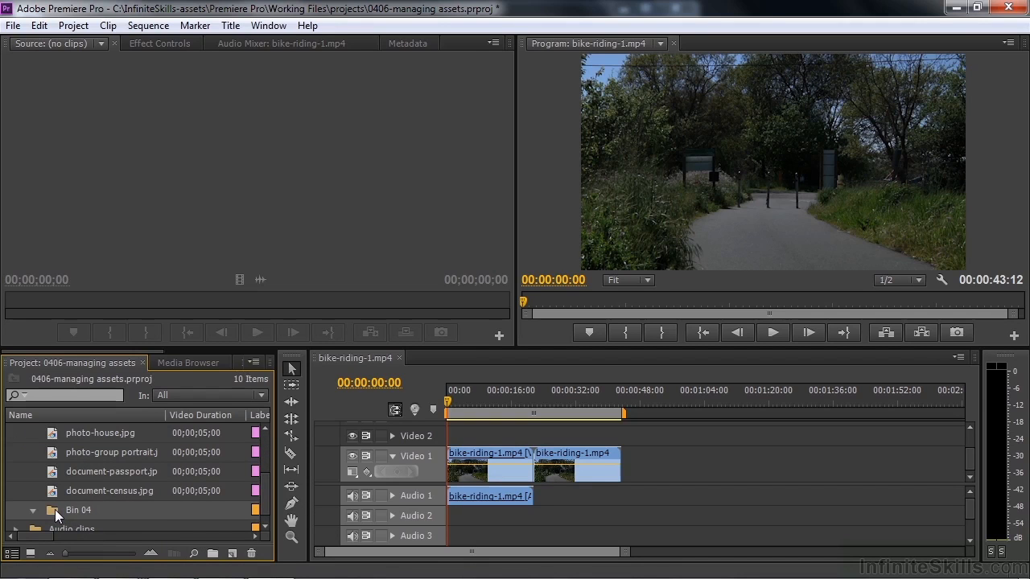
# Step: Delete the nested bin from Image files and collapse the Image files bin
pyautogui.press('Delete')
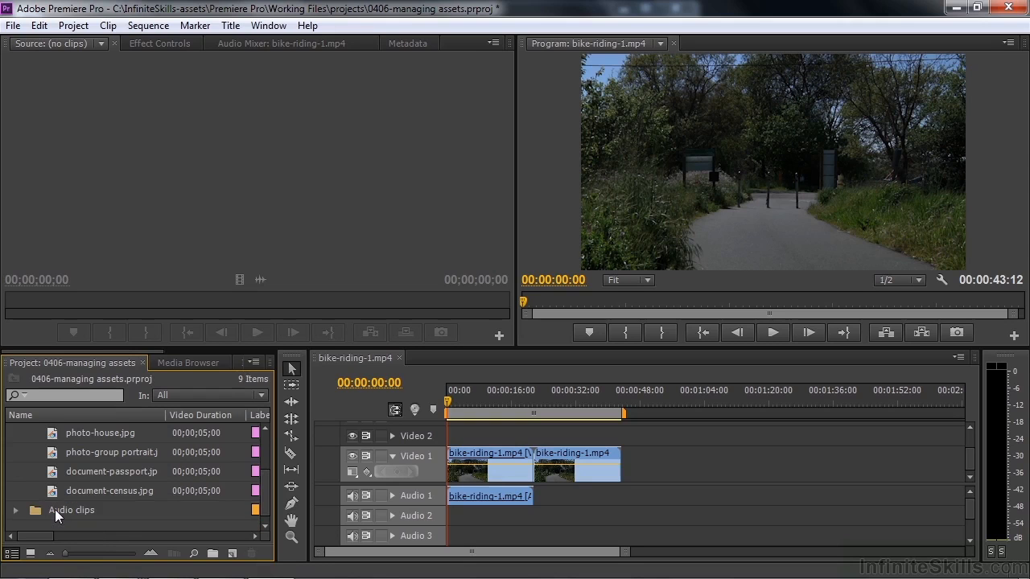
pyautogui.moveTo(266, 498); pyautogui.dragTo(266, 451)
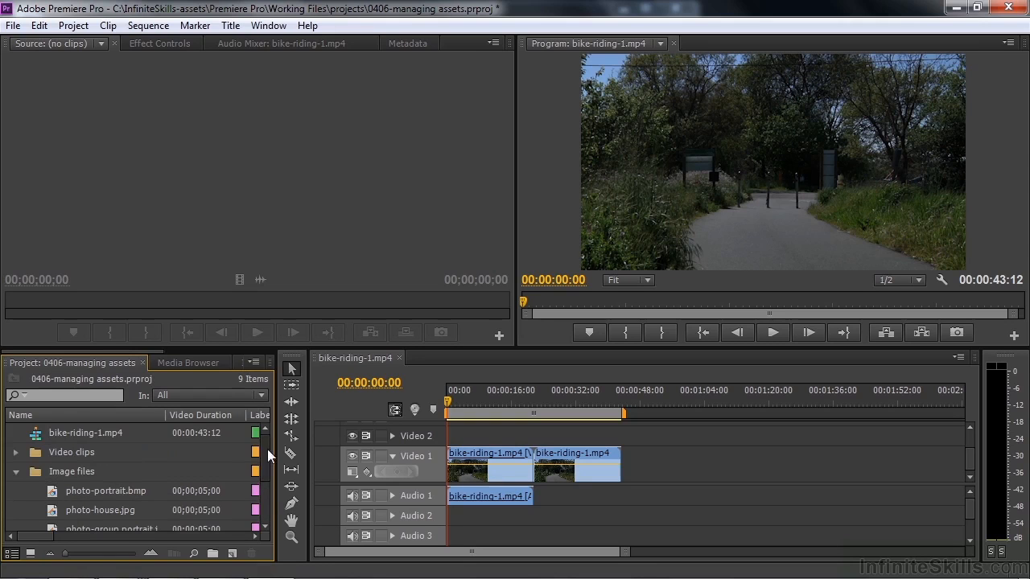
pyautogui.click(16, 472)
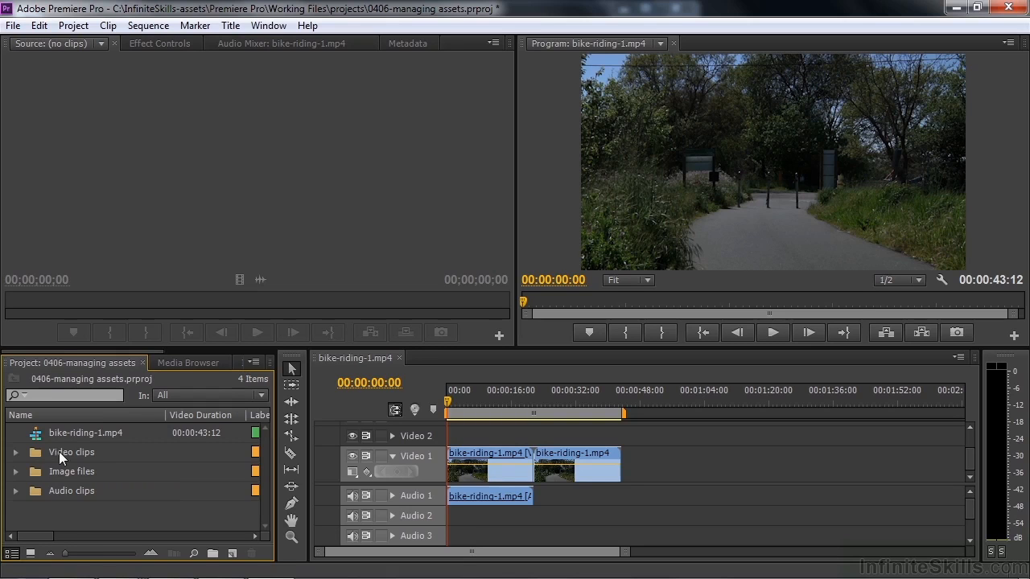
# Step: View the Video clips bin in its own window, and review the bin opening options in the General preferences without changing them
pyautogui.doubleClick(33, 449)
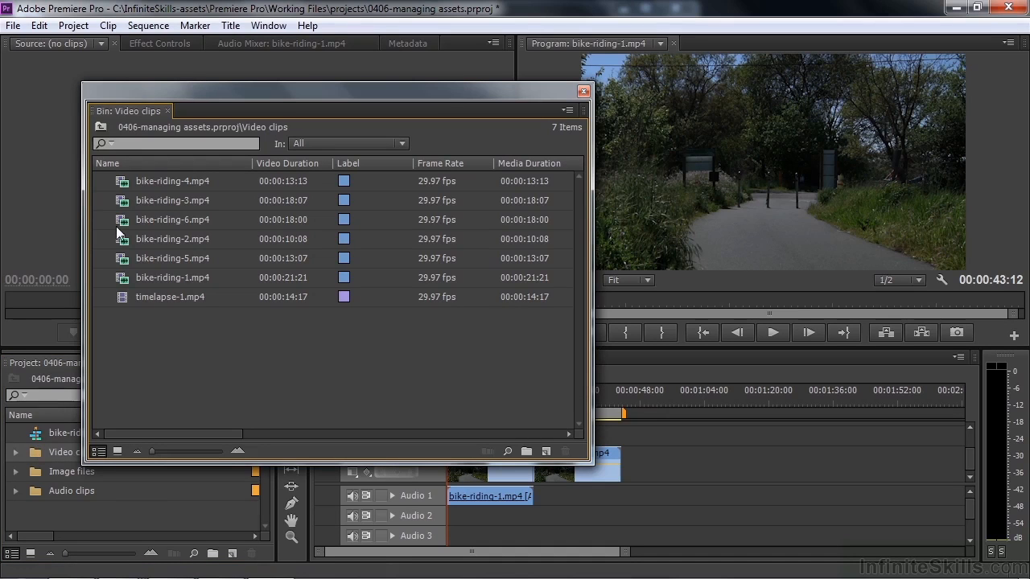
pyautogui.click(583, 94)
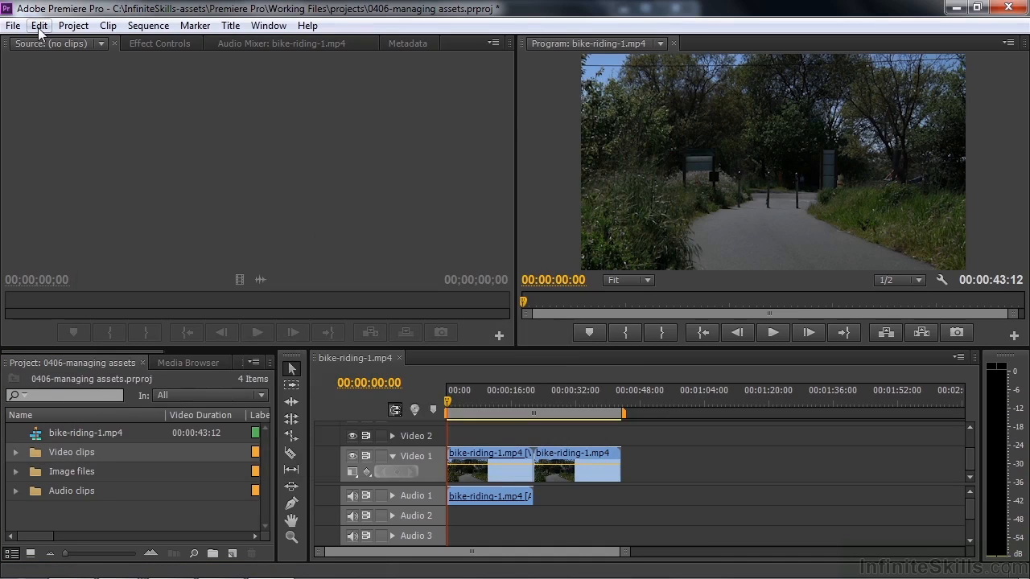
pyautogui.click(38, 27)
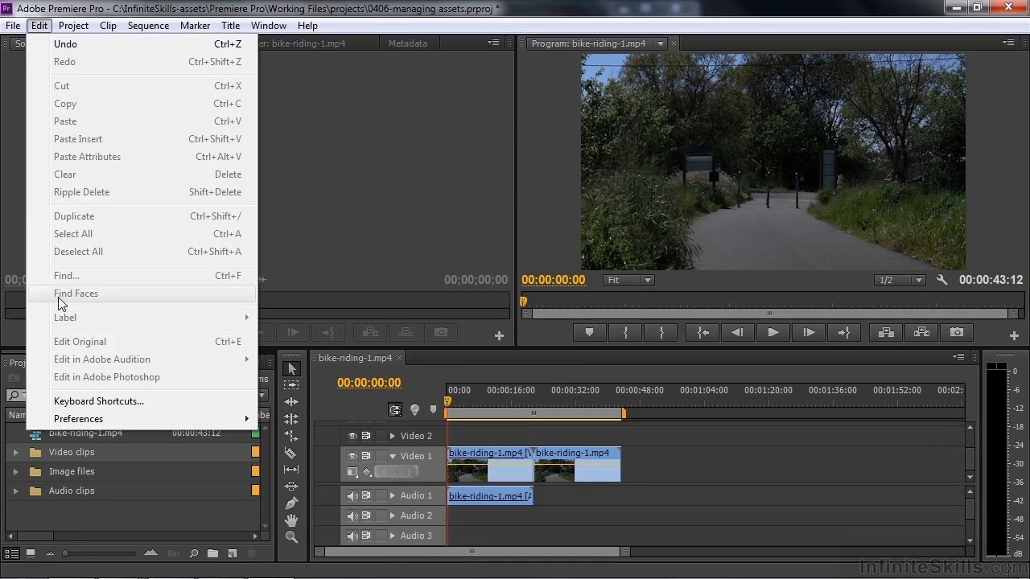
pyautogui.moveTo(88, 420)
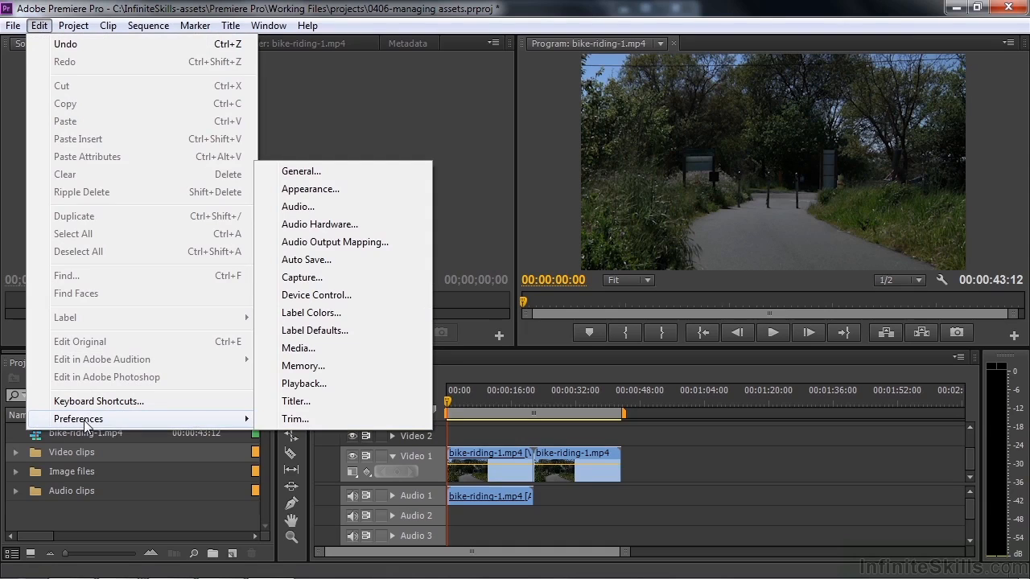
pyautogui.click(348, 172)
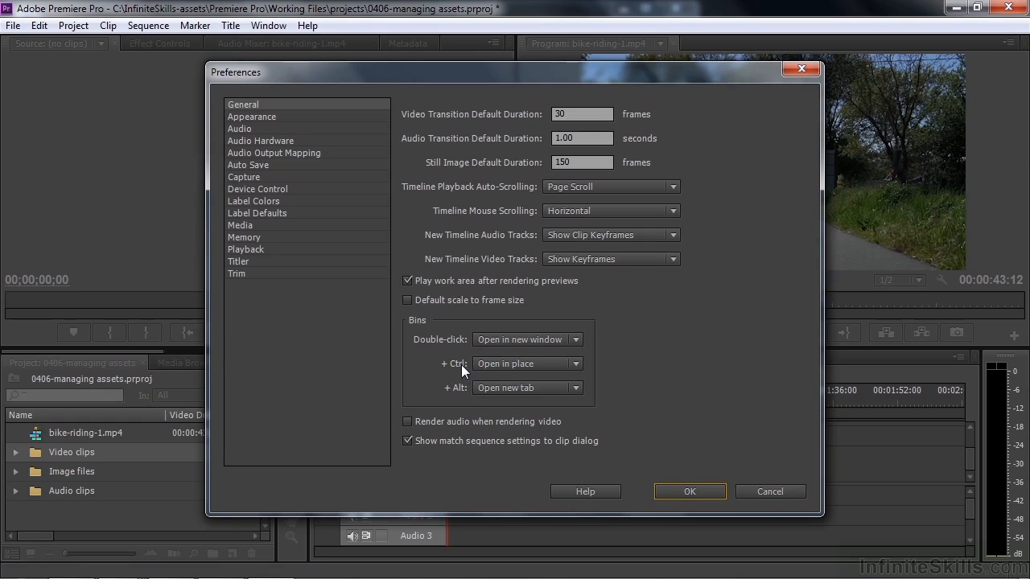
pyautogui.click(765, 489)
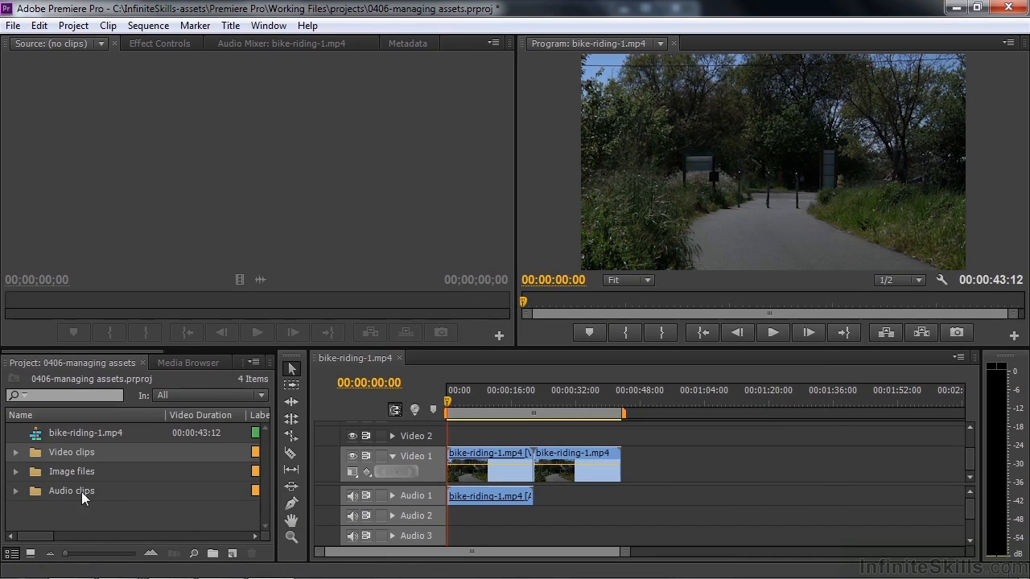
# Step: Open the Video clips bin in place to browse its clips in icon view, and return to the project's top level in list view
pyautogui.click(36, 452)
pyautogui.doubleClick(36, 452)
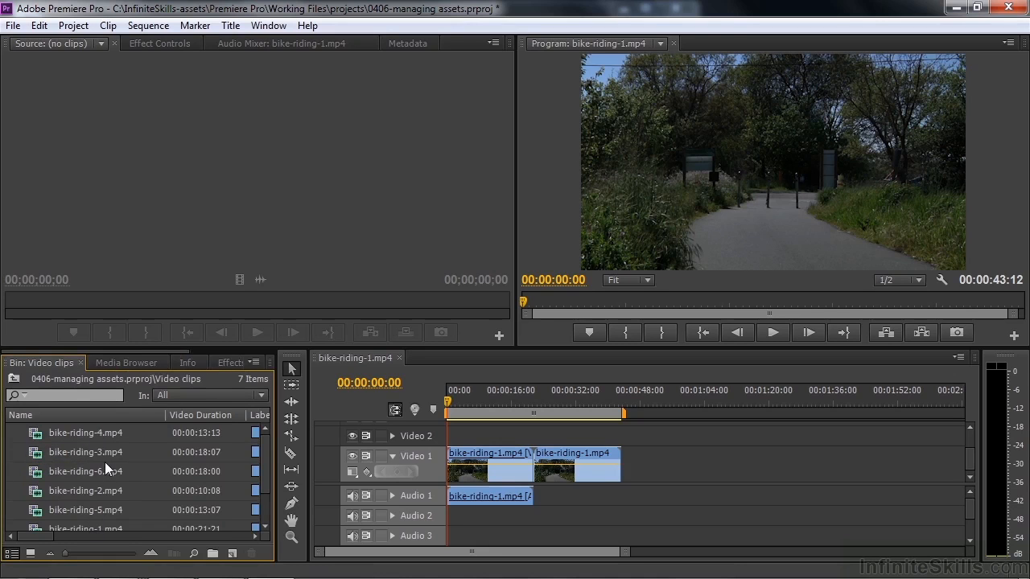
pyautogui.click(30, 553)
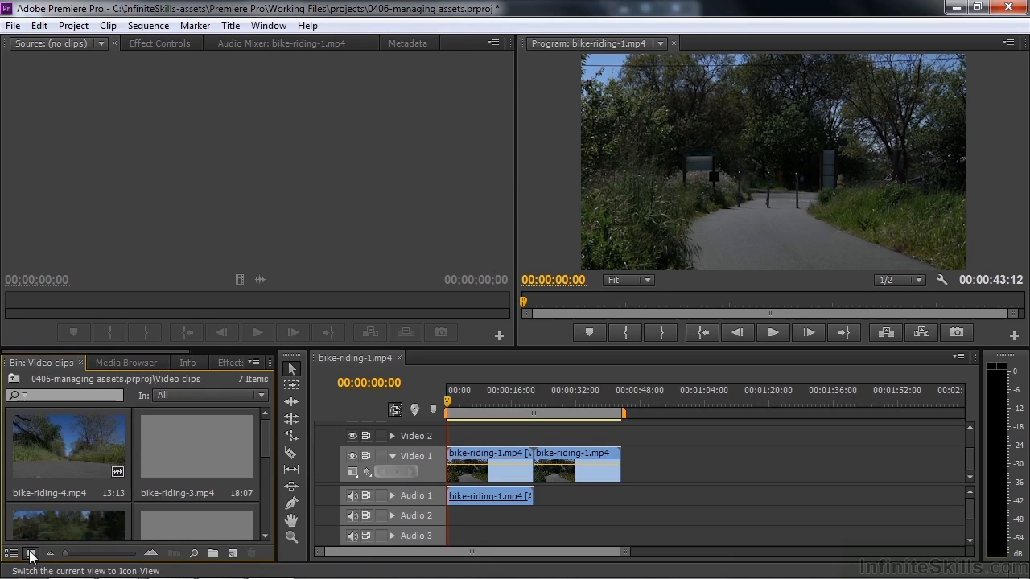
pyautogui.scroll(-2, 265, 444)
pyautogui.moveTo(266, 462); pyautogui.dragTo(267, 433)
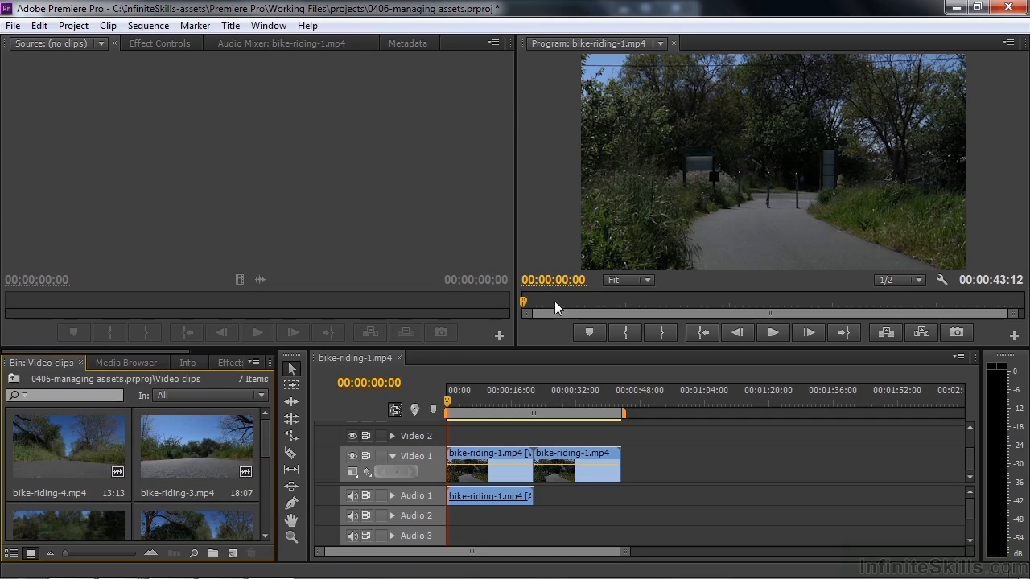
pyautogui.moveTo(265, 428)
pyautogui.mouseDown()
pyautogui.moveTo(262, 504)
pyautogui.moveTo(270, 419)
pyautogui.mouseUp()
pyautogui.click(13, 380)
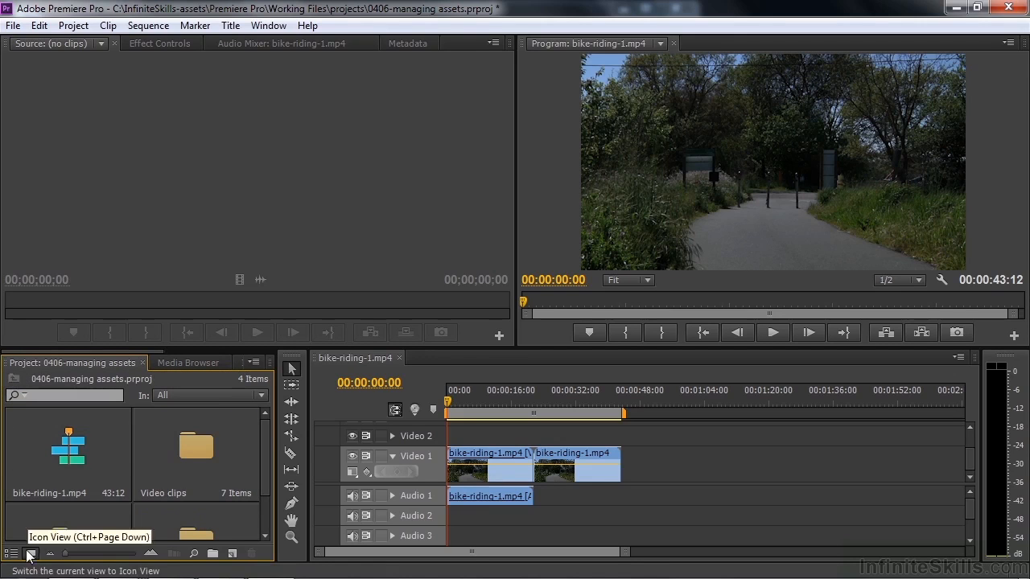
pyautogui.click(12, 554)
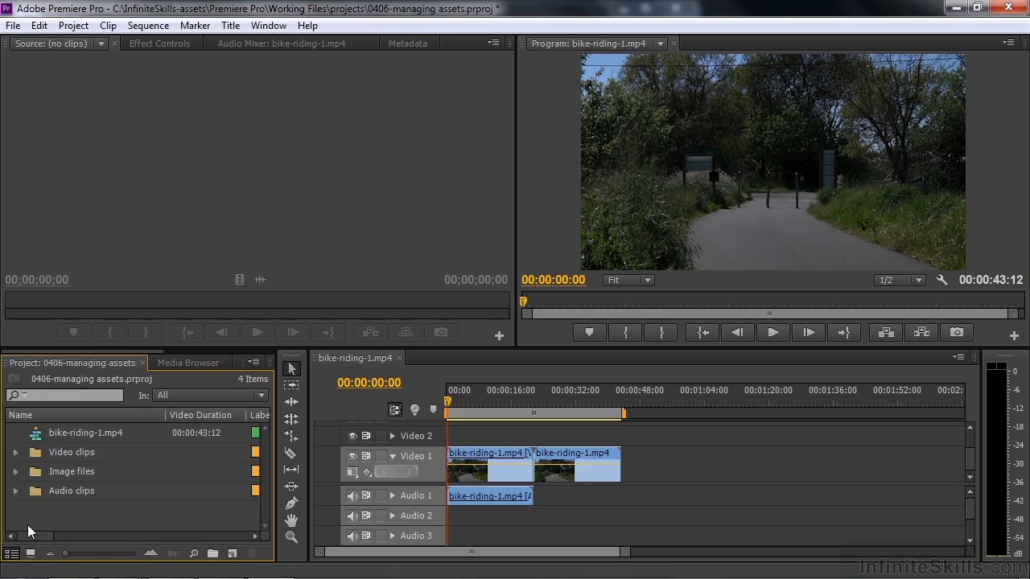
# Step: Open the Image files bin in a separate window, close that window, and open the bin in place
pyautogui.doubleClick(33, 473)
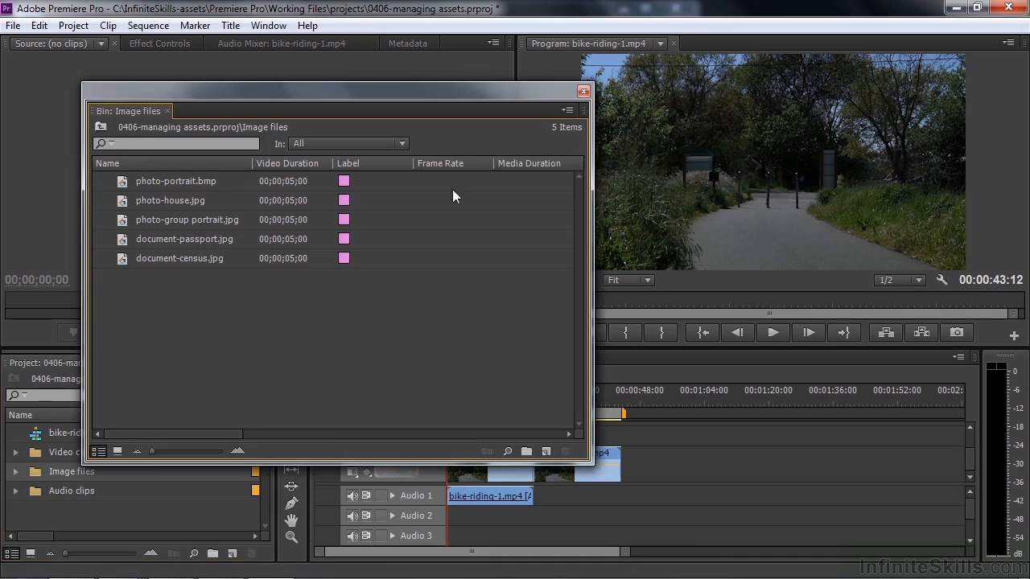
pyautogui.click(583, 92)
pyautogui.click(31, 469)
pyautogui.keyDown('ctrl'); pyautogui.doubleClick(31, 470); pyautogui.keyUp('ctrl')
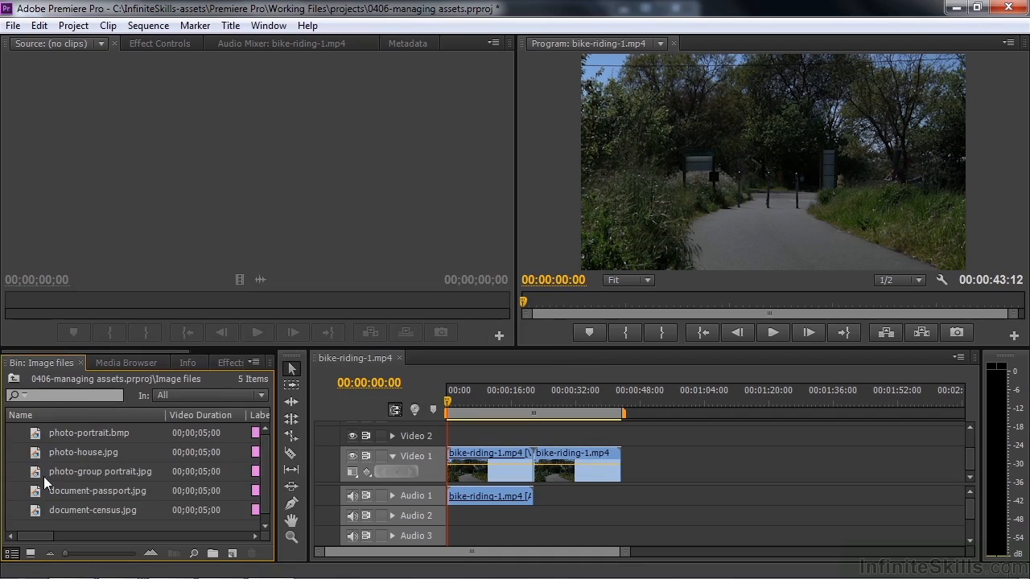
# Step: Examine the thumbnails of the Image files bin in icon view, and switch back to list view
pyautogui.click(31, 554)
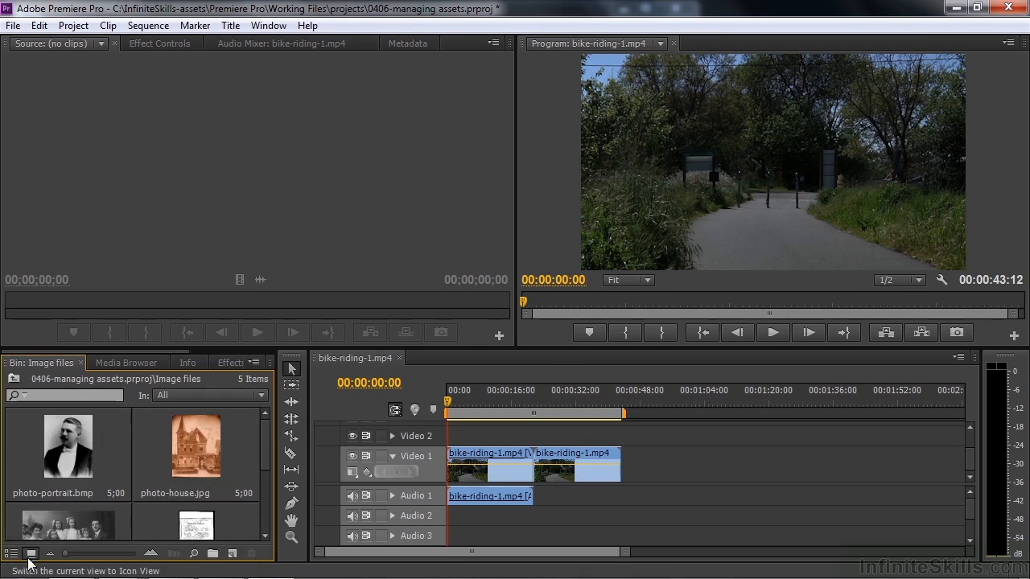
pyautogui.moveTo(265, 444)
pyautogui.mouseDown()
pyautogui.moveTo(251, 507)
pyautogui.moveTo(266, 425)
pyautogui.mouseUp()
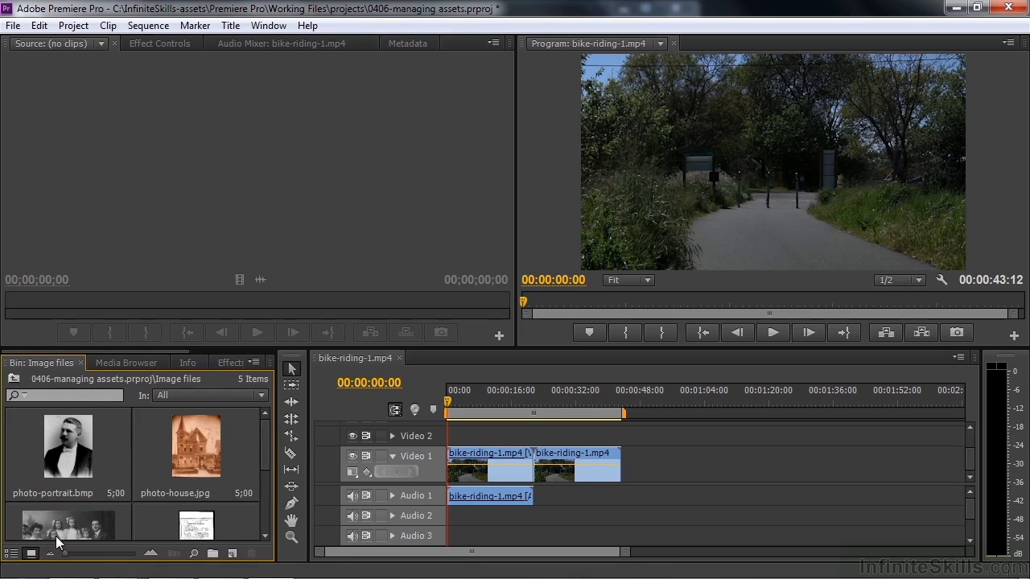
pyautogui.click(12, 553)
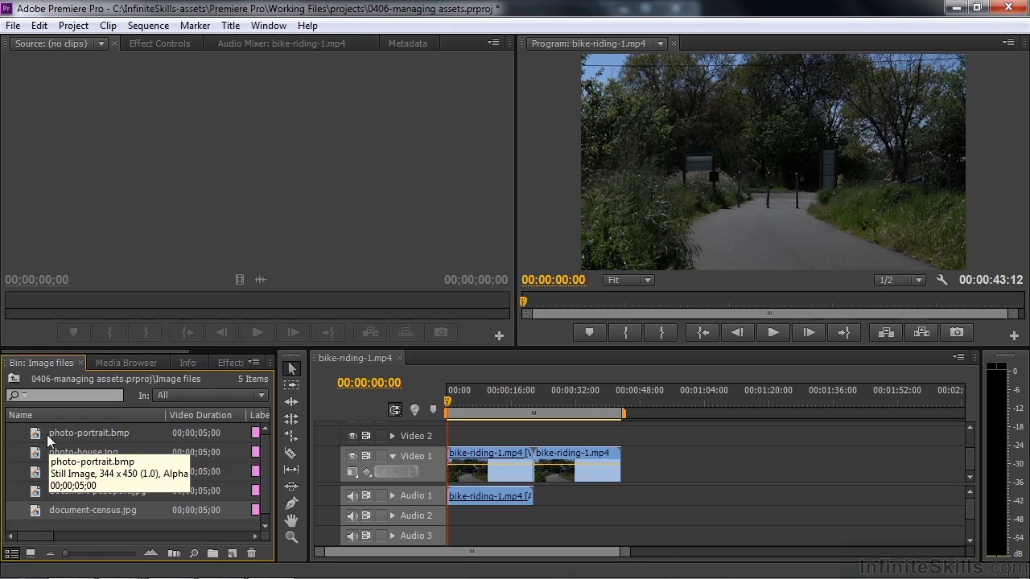
pyautogui.click(83, 432)
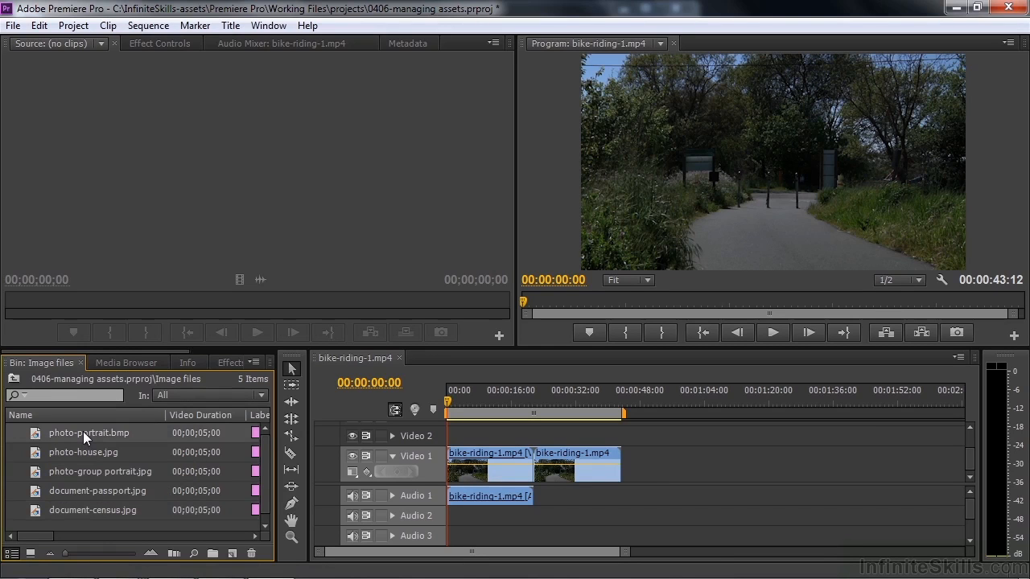
pyautogui.click(63, 432)
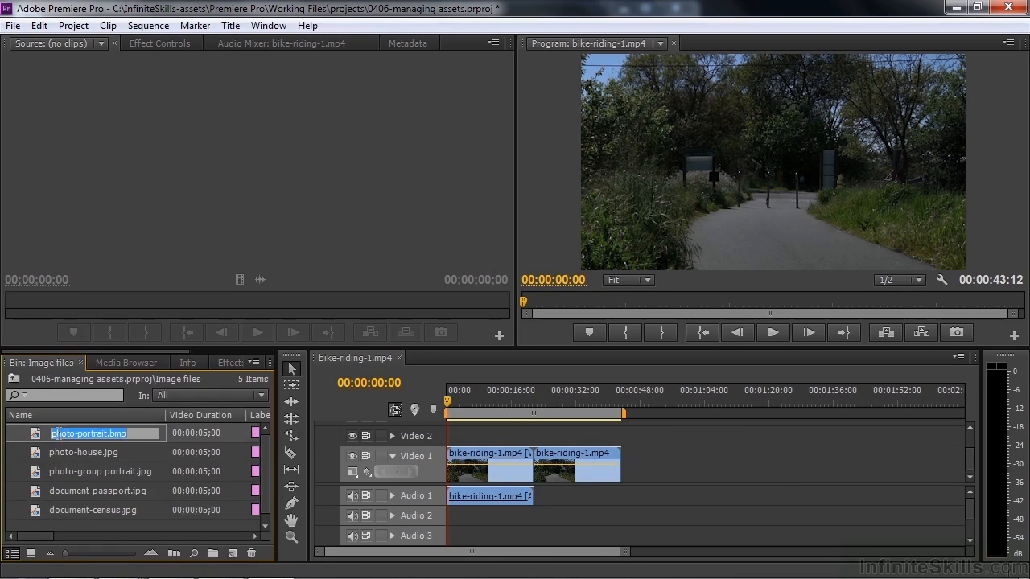
pyautogui.click(57, 453)
pyautogui.rightClick(57, 453)
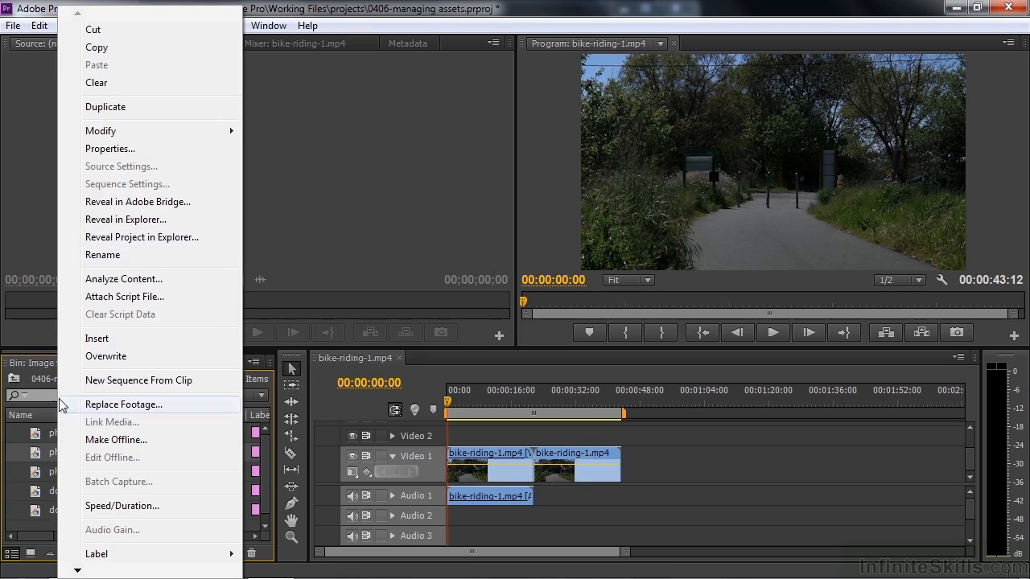
pyautogui.click(45, 452)
# Step: Rename the photo-house.jpg clip as House
pyautogui.click(56, 453)
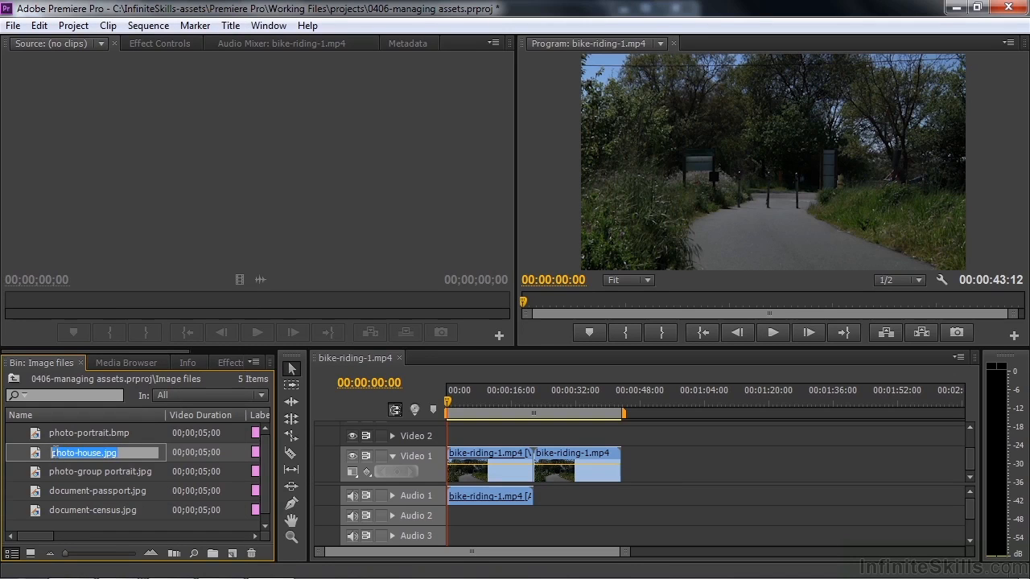
pyautogui.write('House')
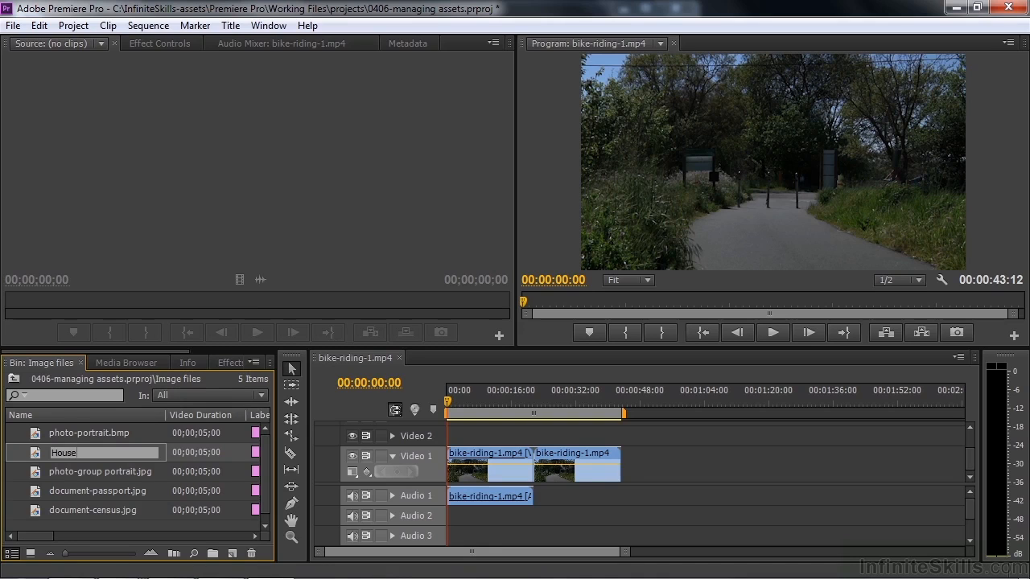
pyautogui.press('Tab')
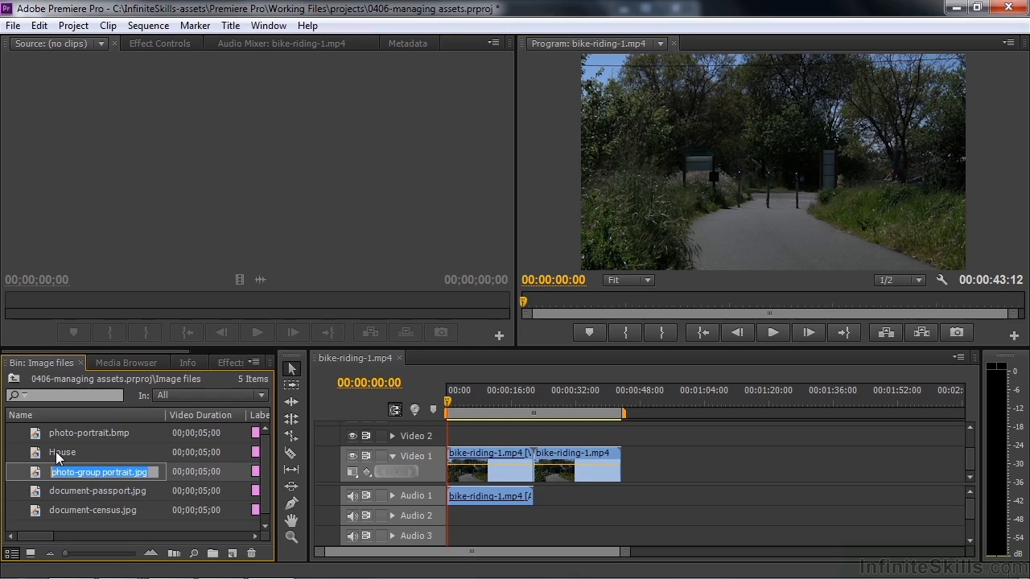
pyautogui.click(55, 451)
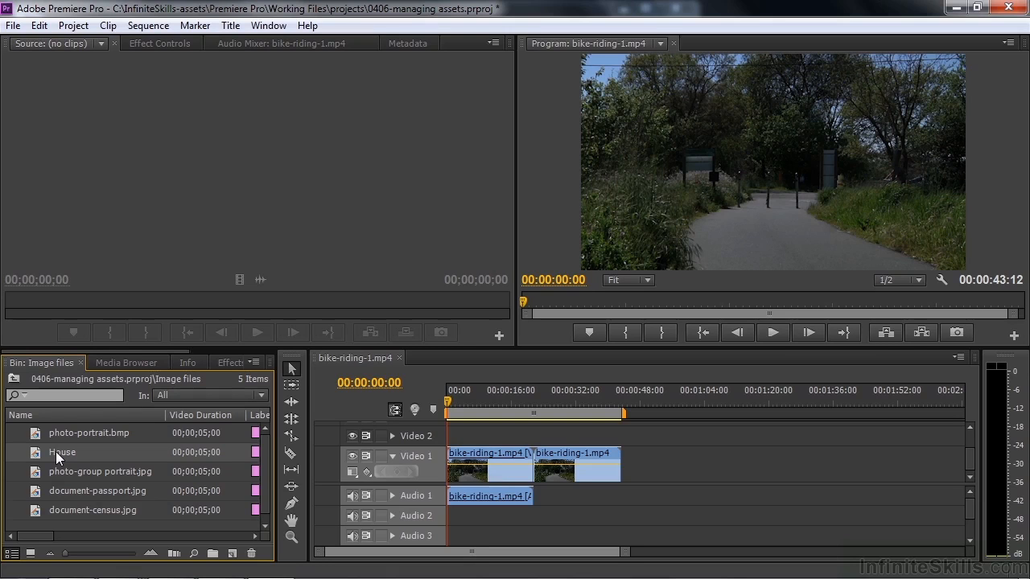
# Step: Rename the photo-group portrait.jpg clip as Group portrait and the document-passport.jpg clip as Passport
pyautogui.click(74, 470)
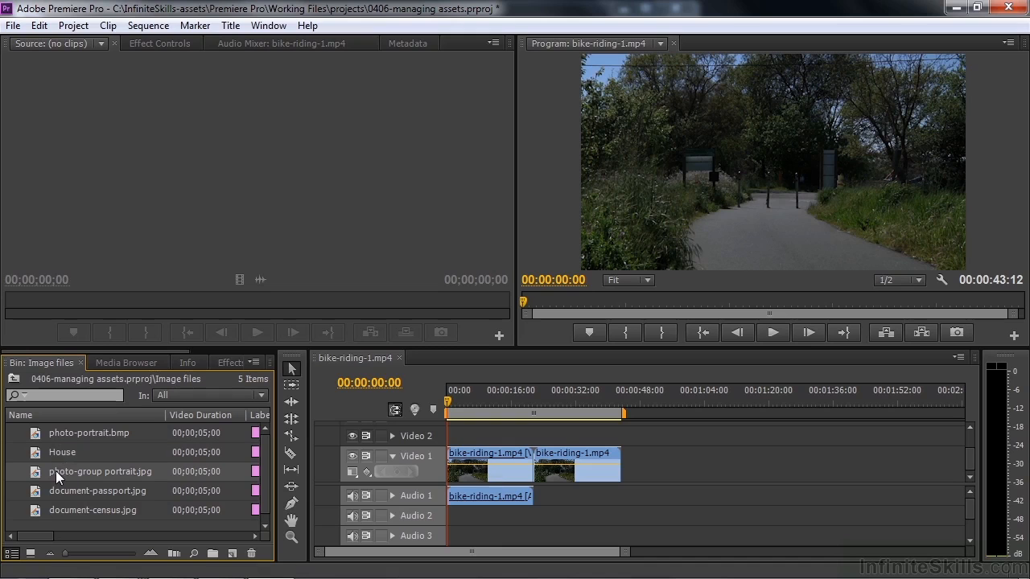
pyautogui.click(55, 471)
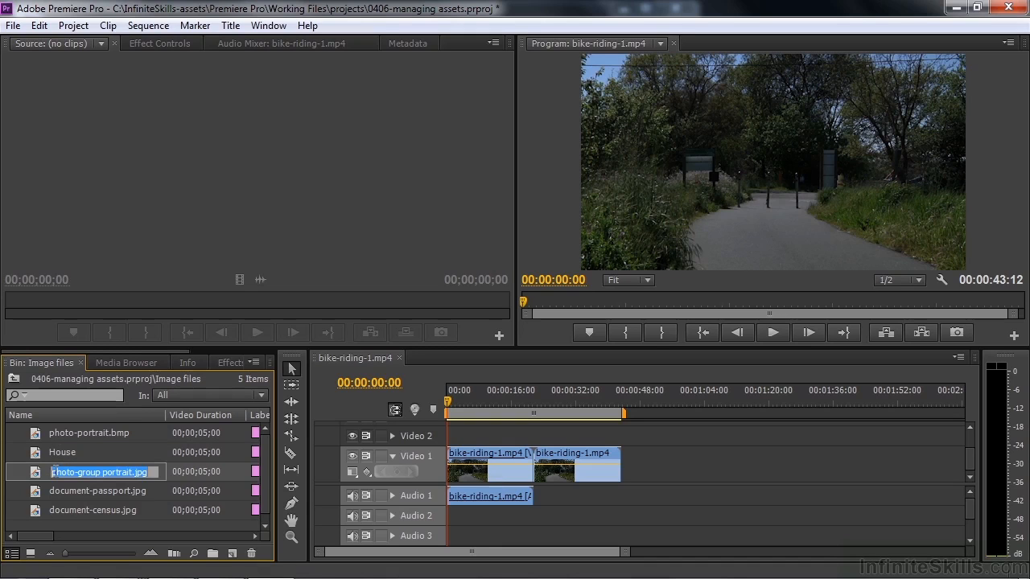
pyautogui.write('Group')
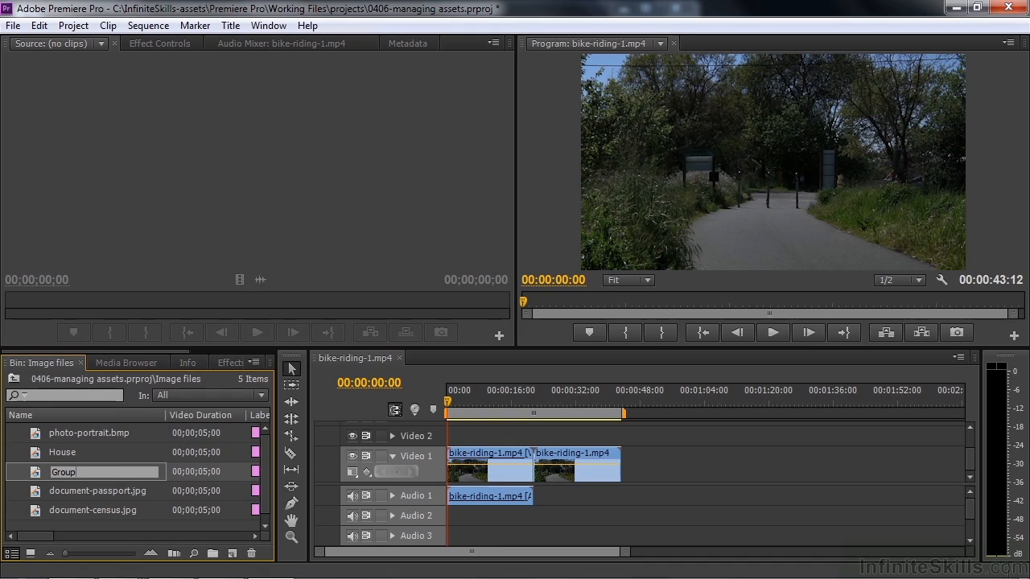
pyautogui.write(' portrait')
pyautogui.press('Tab')
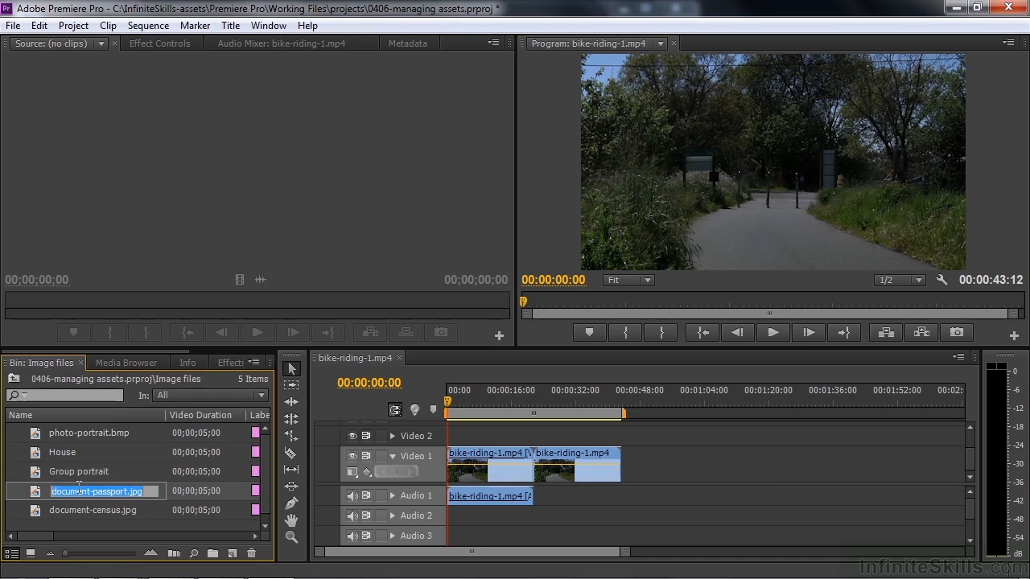
pyautogui.write('Passport')
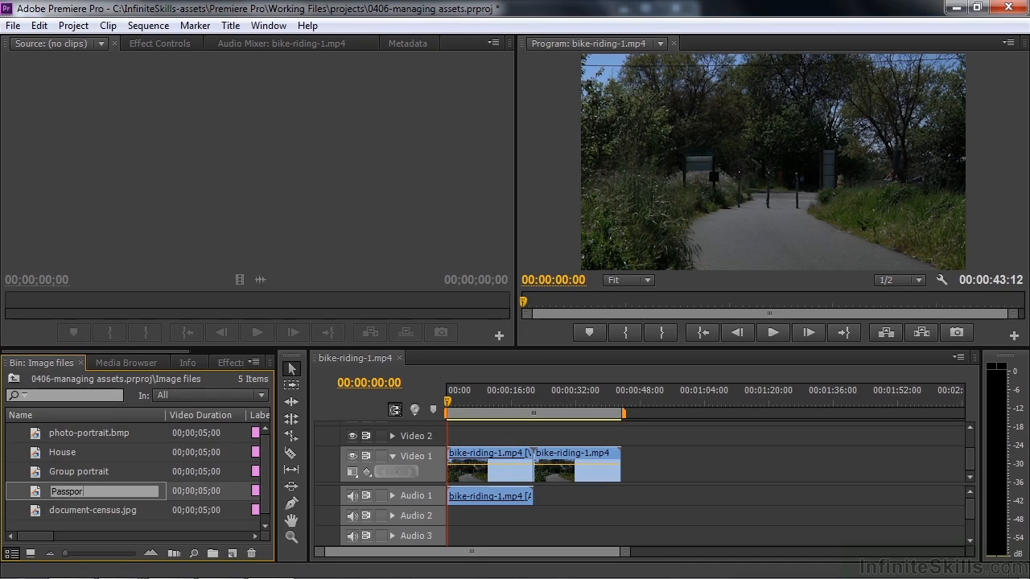
pyautogui.press('Tab')
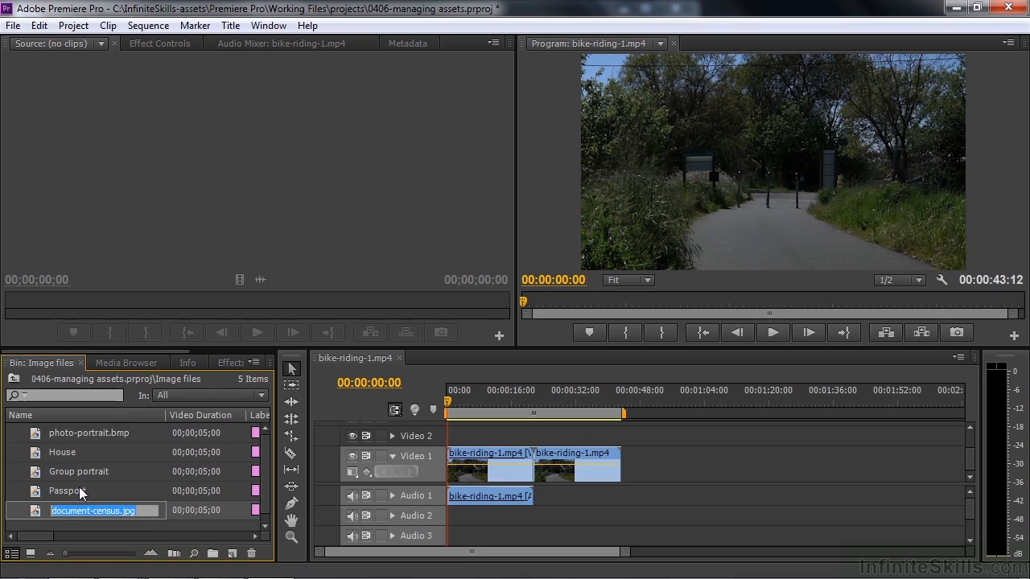
# Step: Sort the clips in the Image files bin by name in descending order
pyautogui.click(53, 413)
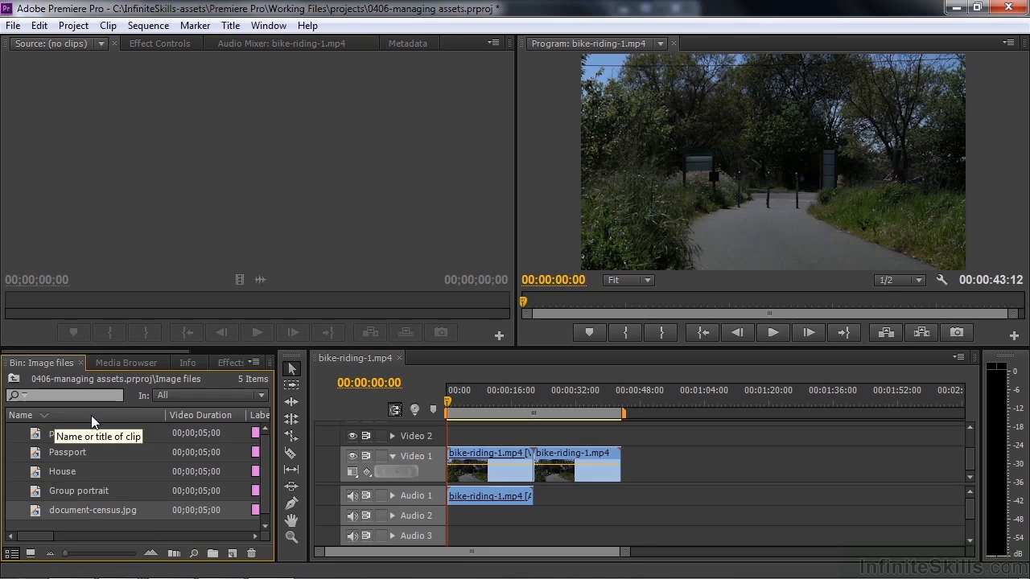
pyautogui.click(92, 415)
pyautogui.click(92, 415)
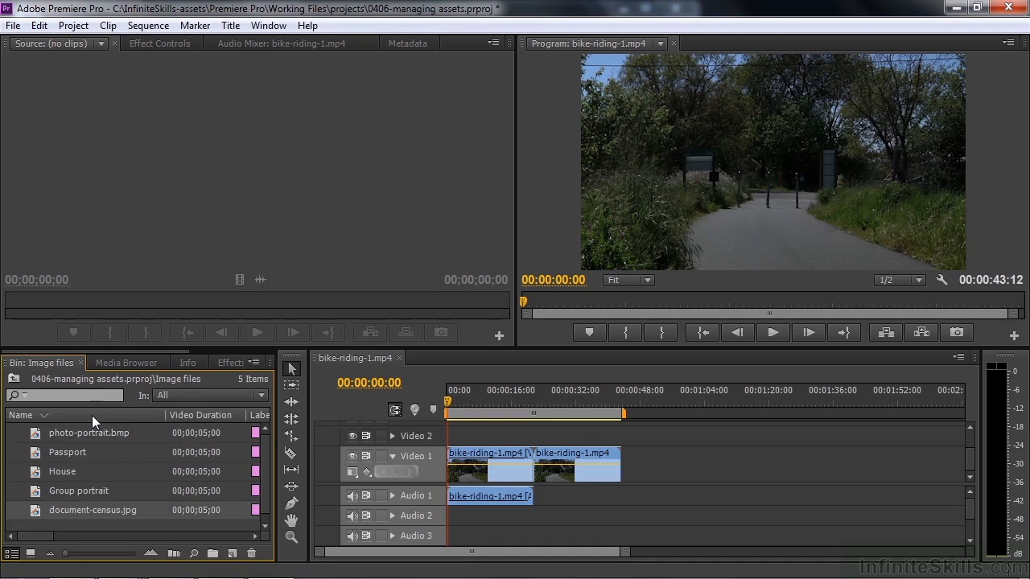